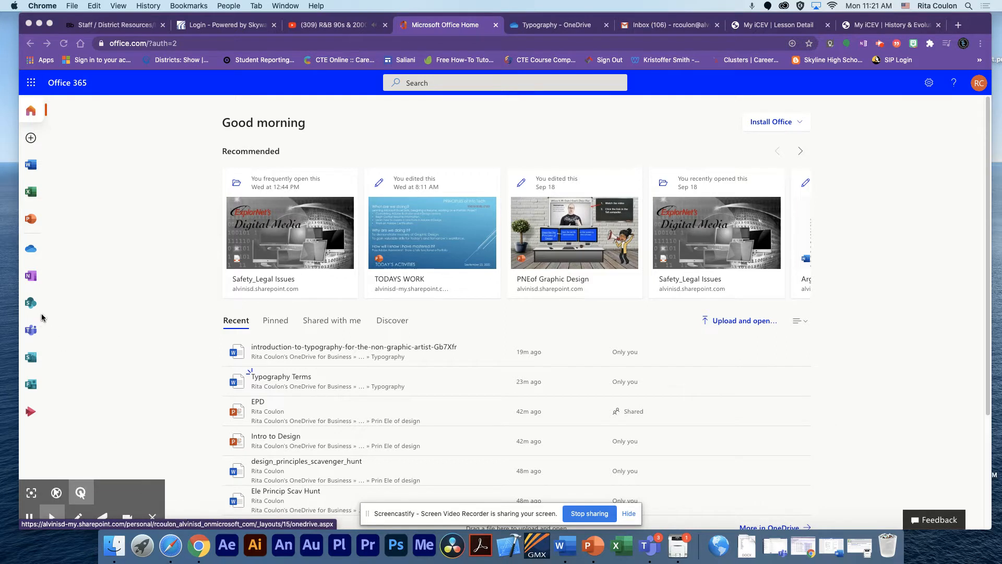
# - Open Sway from the Office 365 app launcher
pyautogui.click(32, 83)
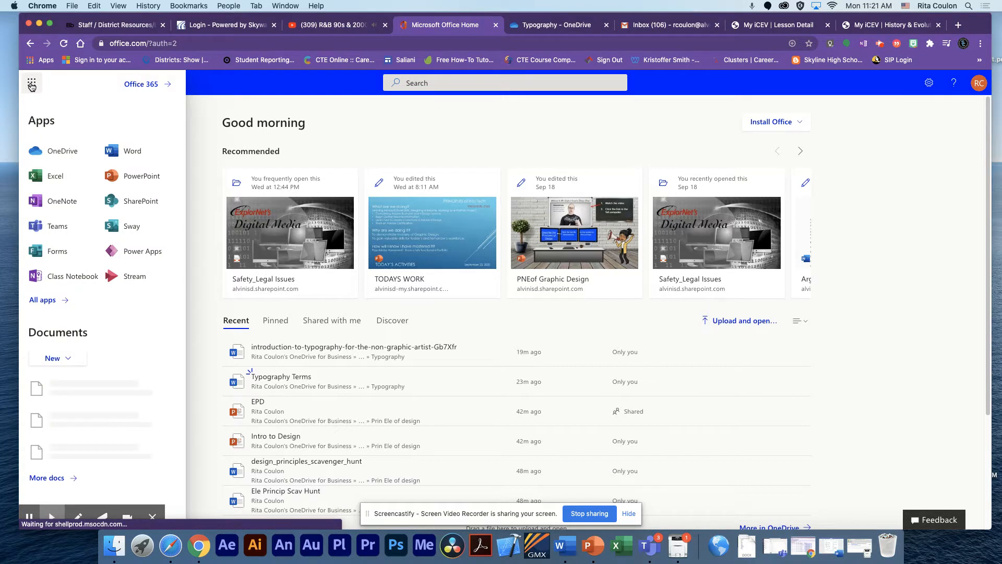
pyautogui.click(204, 101)
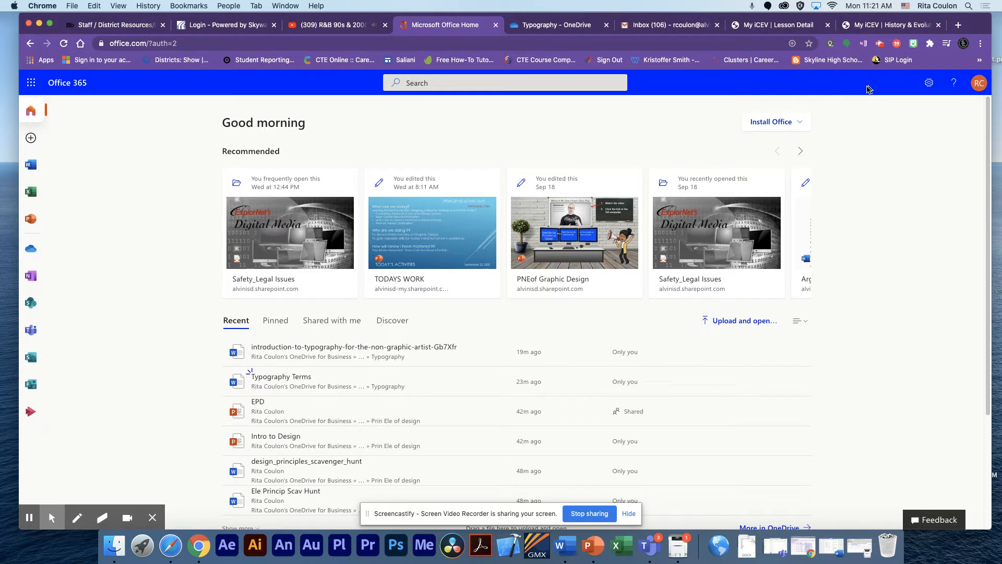
pyautogui.click(31, 85)
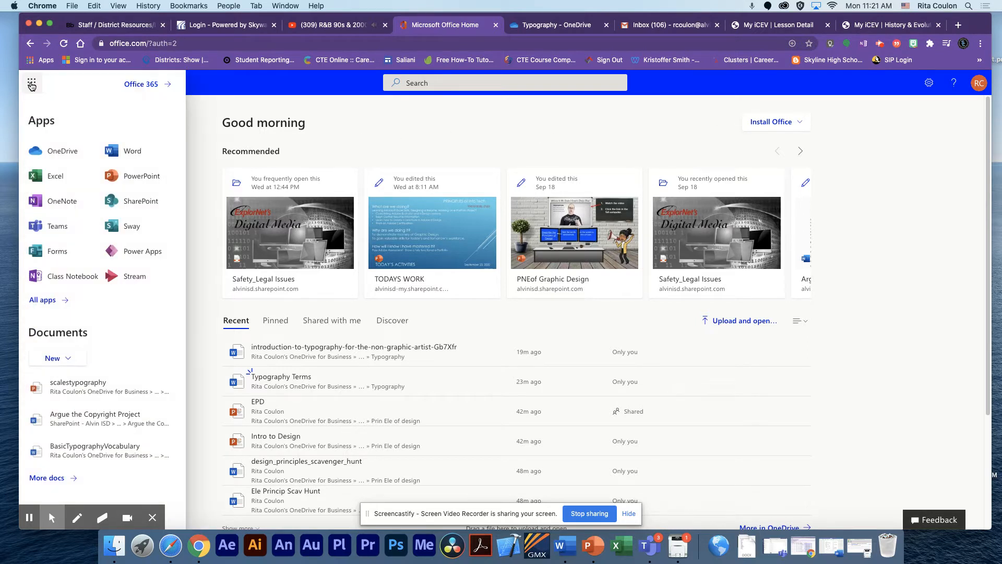
pyautogui.click(123, 229)
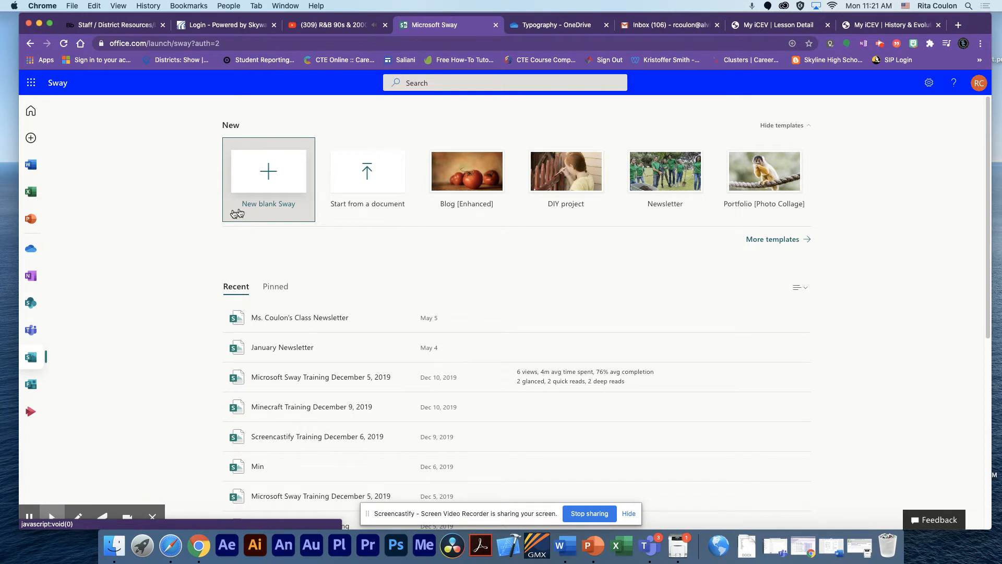
# - Browse the full list of Sway templates and create a new blank Sway
pyautogui.click(756, 234)
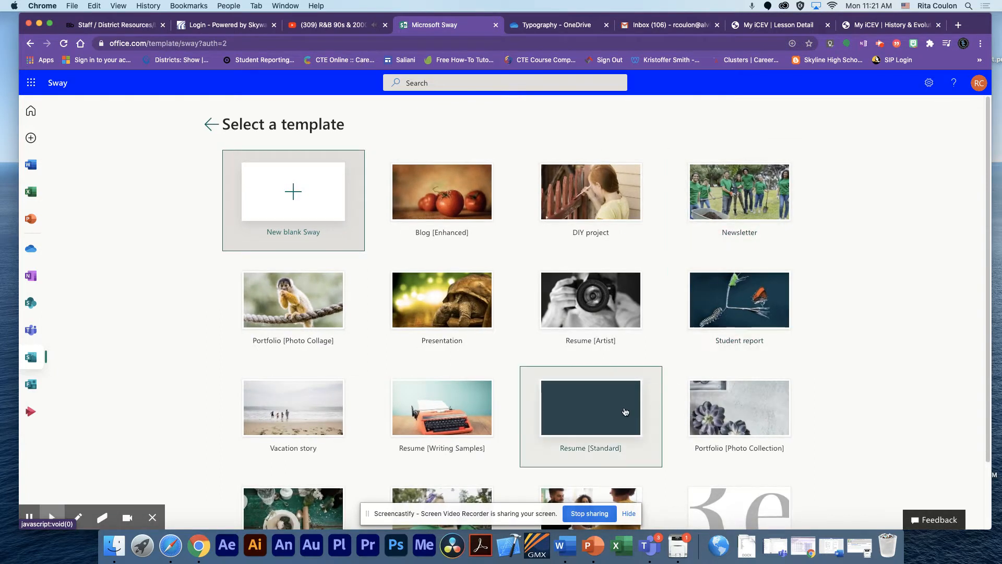
pyautogui.scroll(-3, 626, 412)
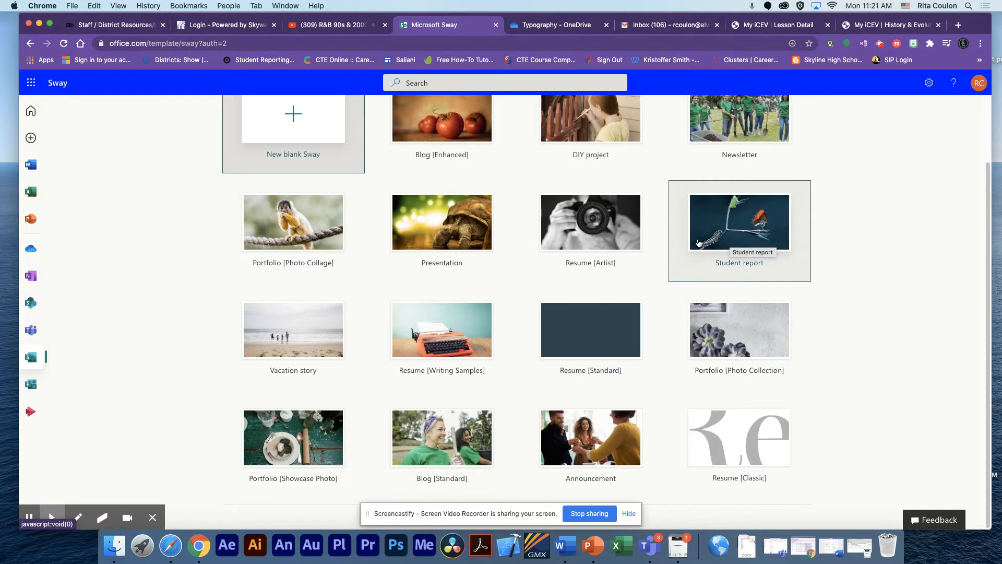
pyautogui.click(320, 133)
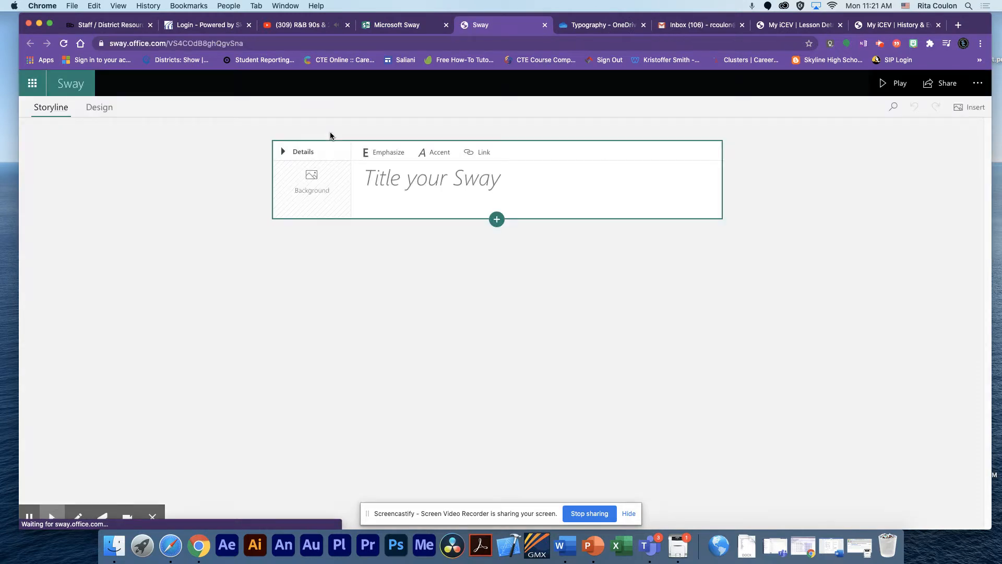
# - Switch to Microsoft Teams and open the assignments in the General channel of the Graphic Design 7/9th Period team
pyautogui.click(652, 547)
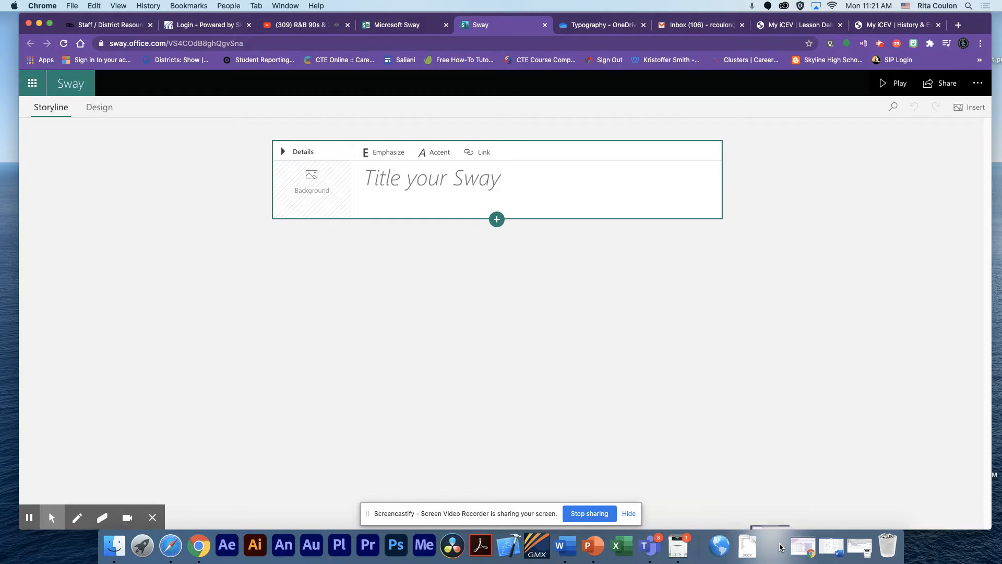
pyautogui.click(368, 109)
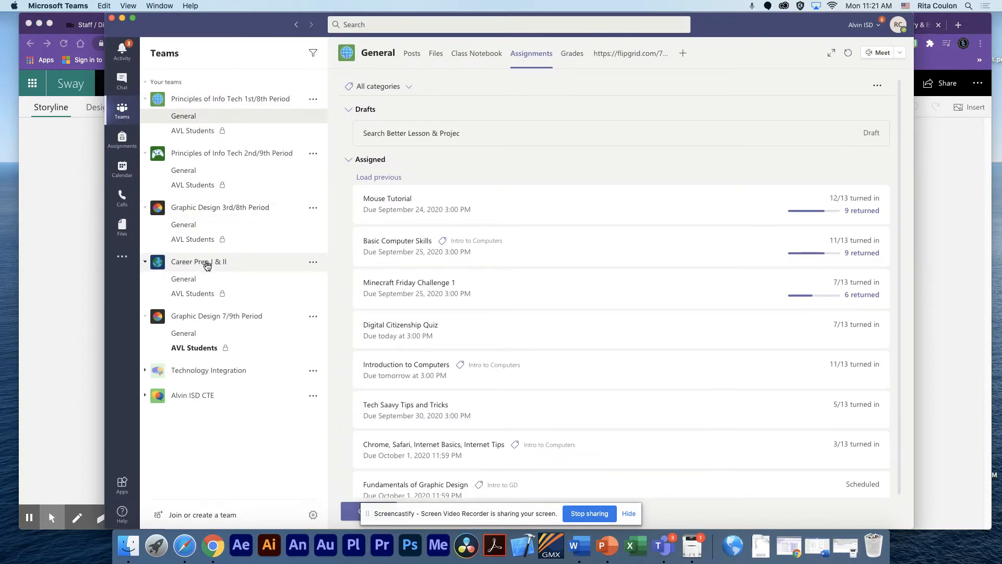
pyautogui.click(186, 334)
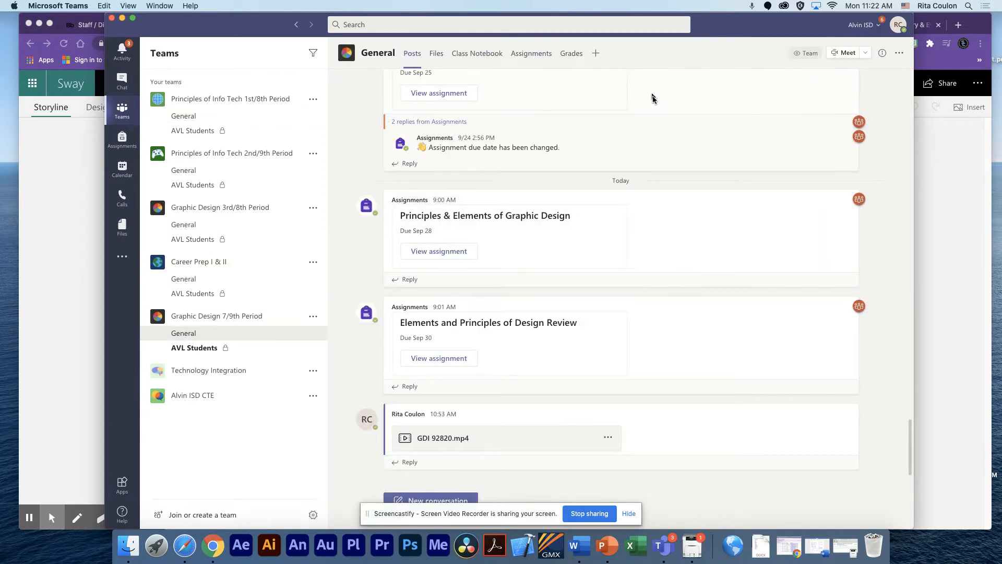
pyautogui.click(541, 55)
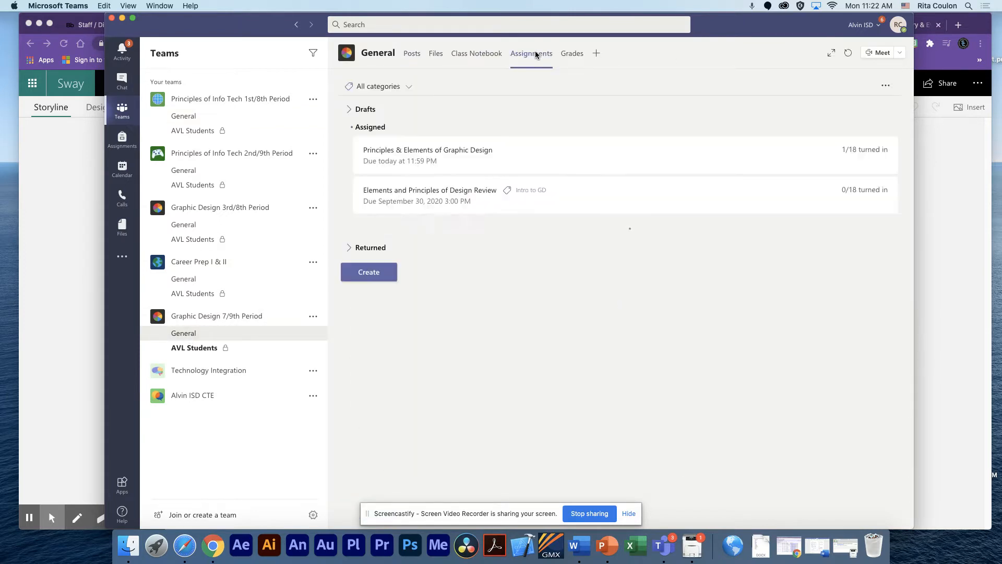
# - Open BasicTypographyVocabulary.docx from the draft Typography assignment and select the term Ascender
pyautogui.click(354, 110)
pyautogui.click(381, 134)
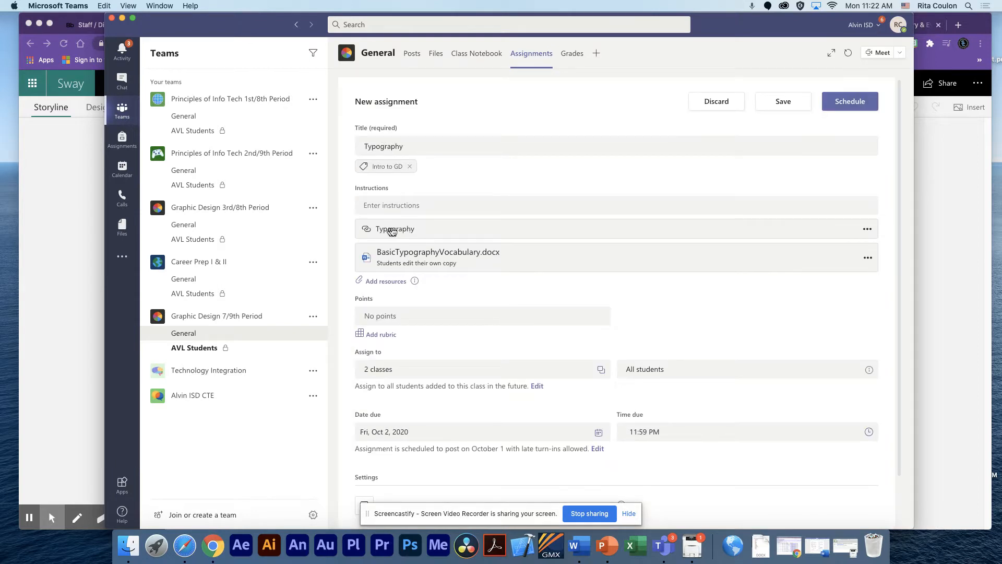
pyautogui.click(422, 254)
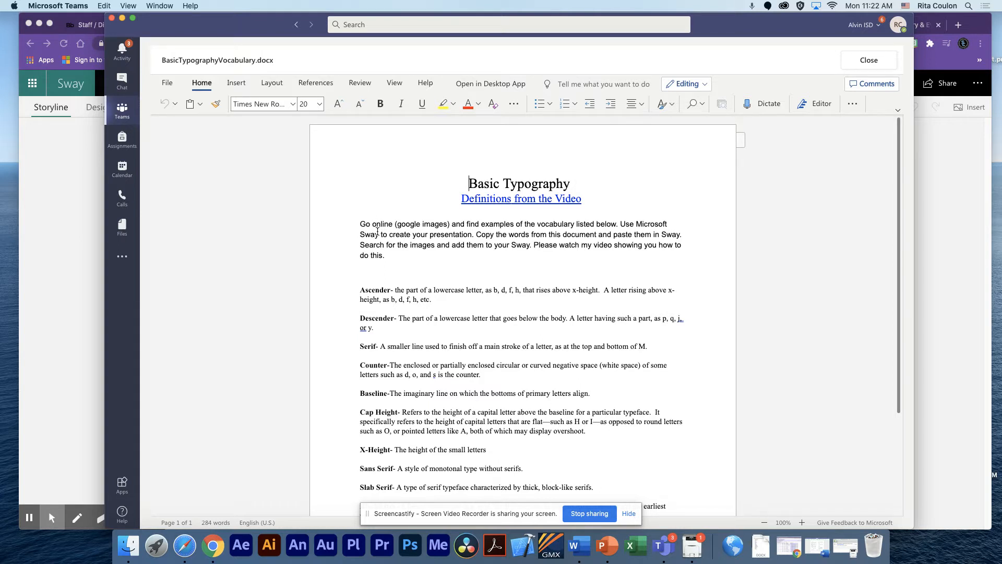
pyautogui.moveTo(361, 289); pyautogui.dragTo(373, 290)
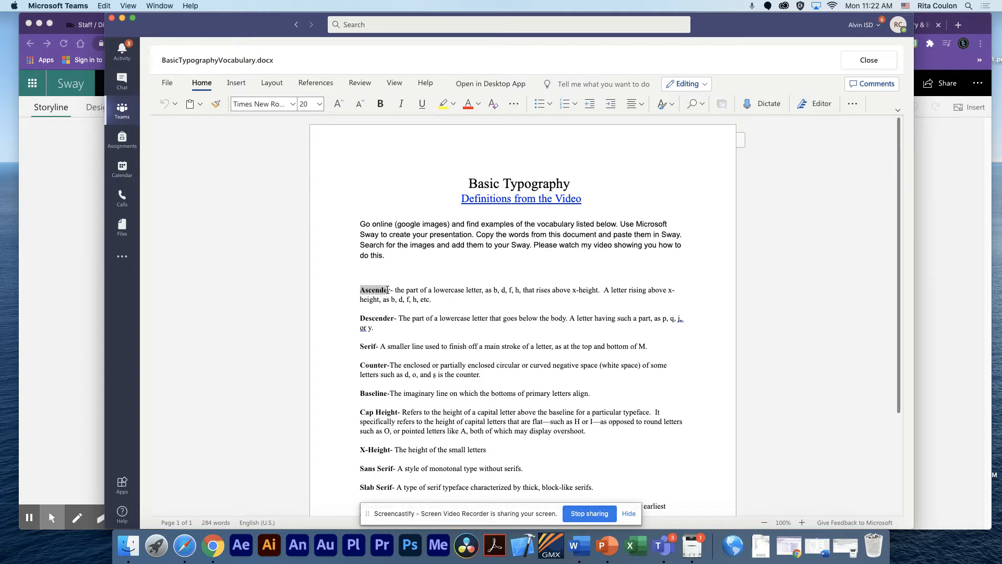
pyautogui.moveTo(389, 291); pyautogui.dragTo(391, 291)
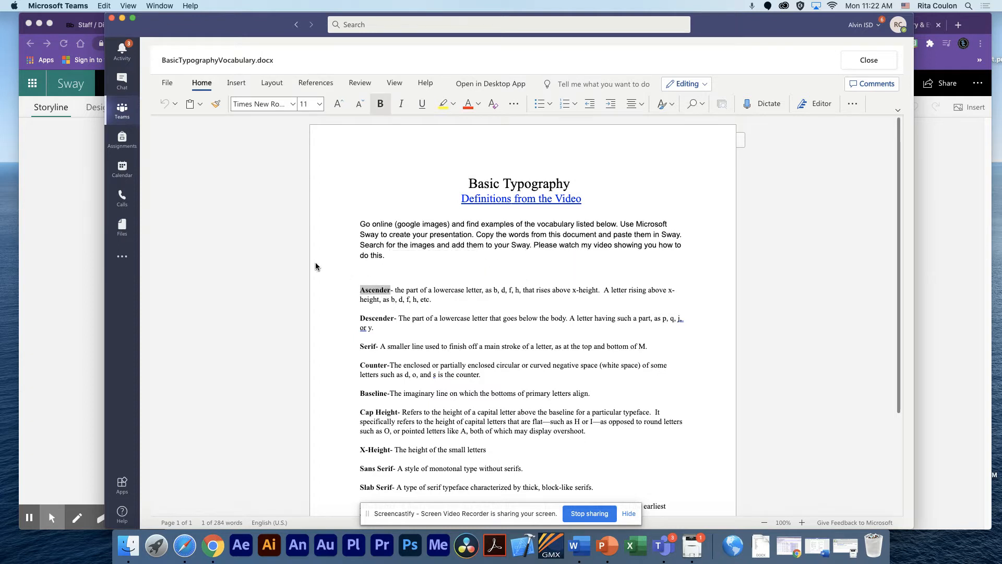
# - Switch back to the blank Sway in Chrome and title it "Typography Project"
pyautogui.click(46, 250)
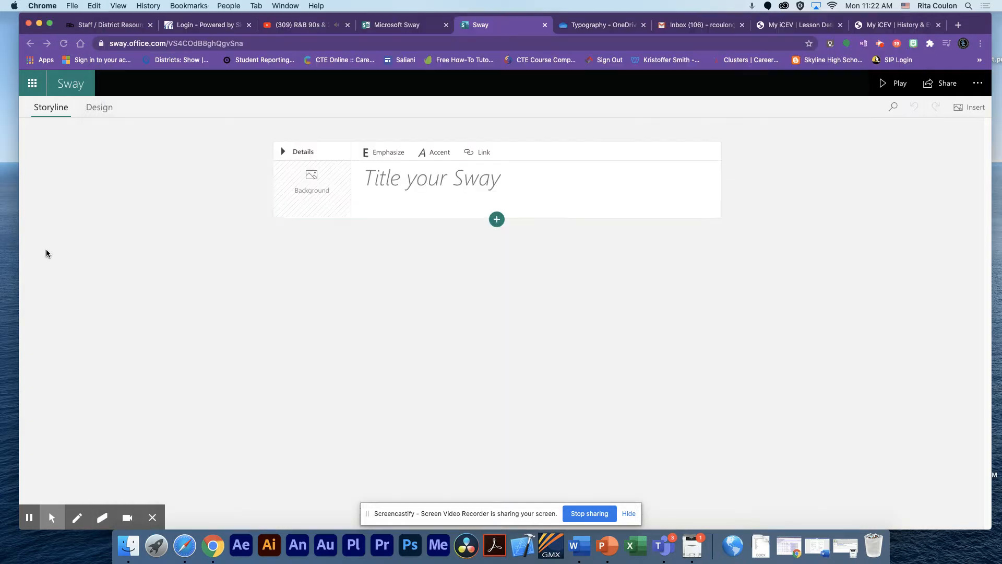
pyautogui.click(488, 166)
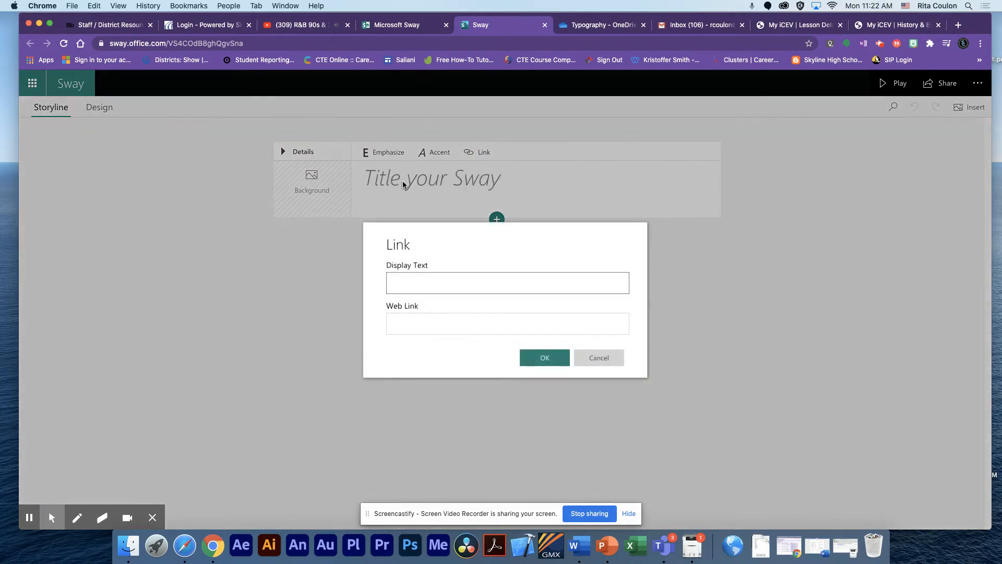
pyautogui.click(598, 358)
pyautogui.write('Typography')
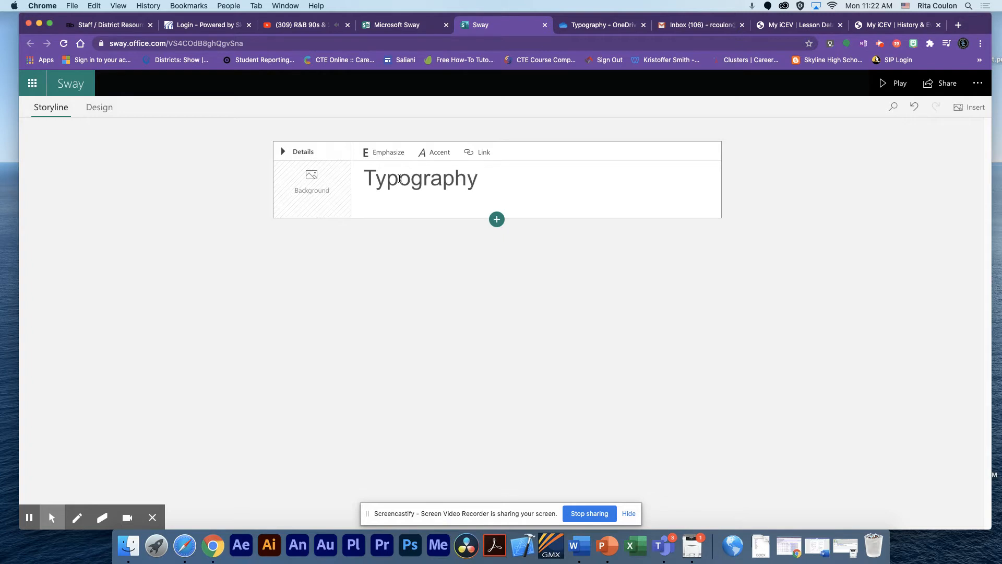
pyautogui.write(' Project')
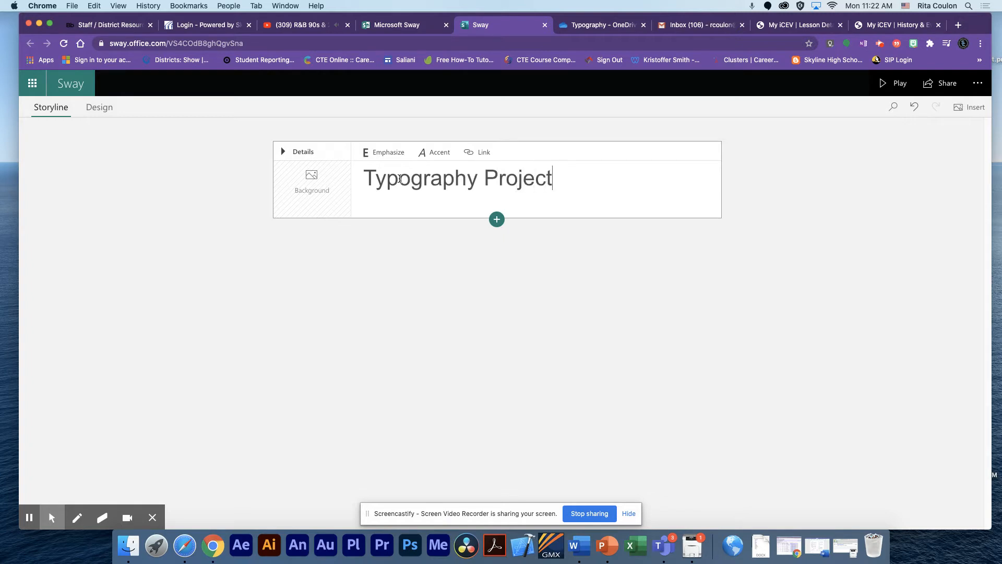
# - Set the title card's background to the 666 x 1024 letter-grid image from the suggested "Typography Project" search
pyautogui.click(309, 188)
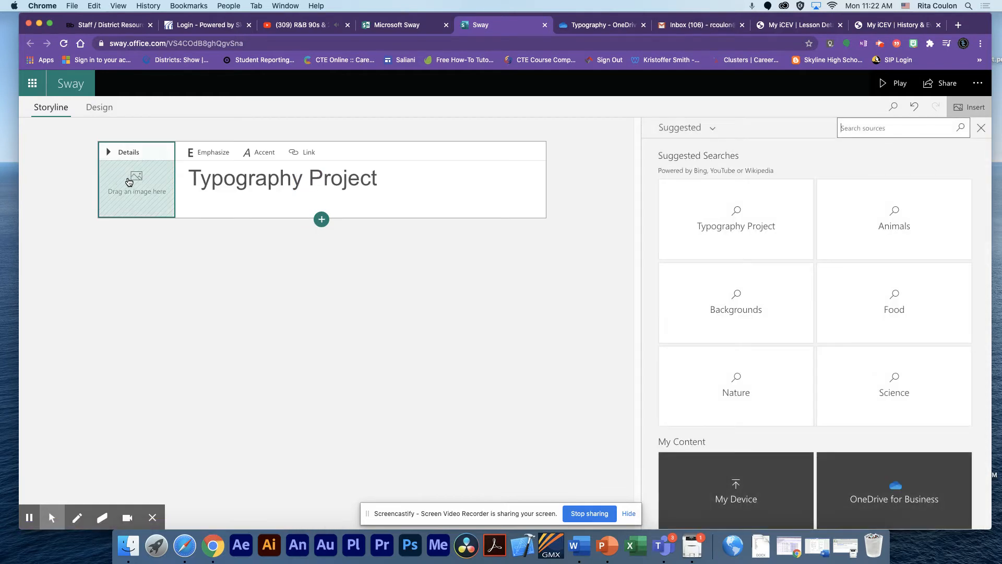
pyautogui.click(733, 226)
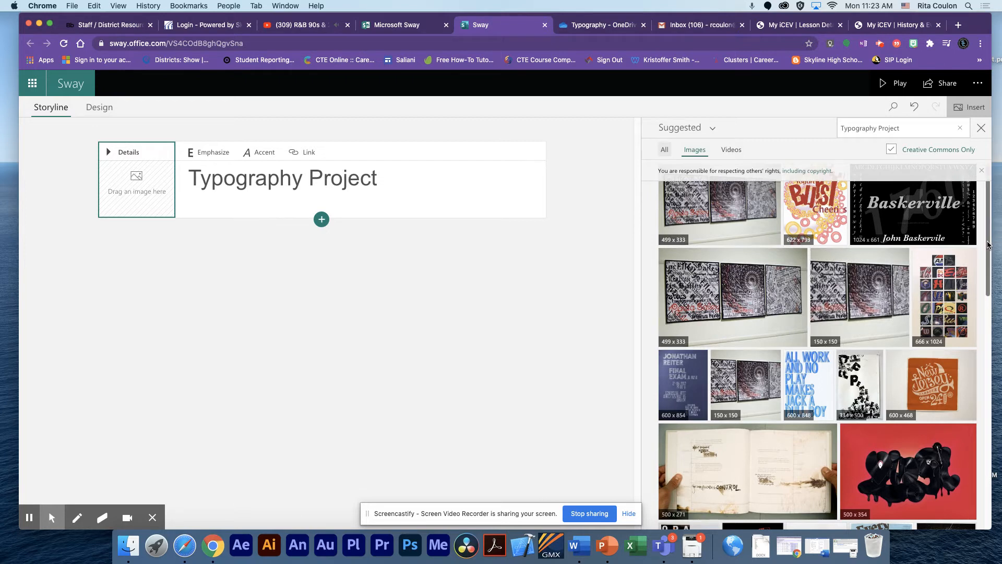
pyautogui.moveTo(988, 245); pyautogui.dragTo(993, 302)
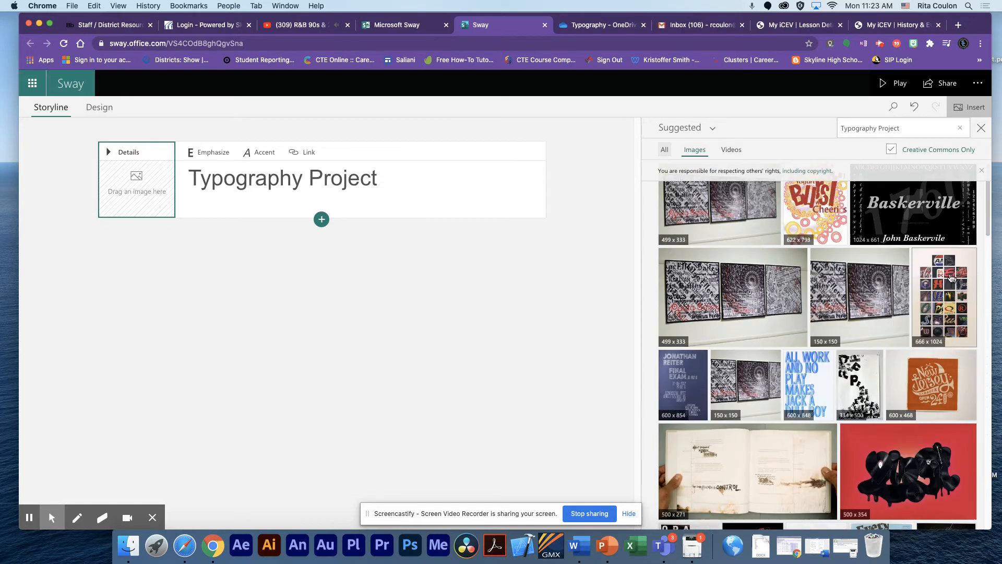
pyautogui.click(948, 308)
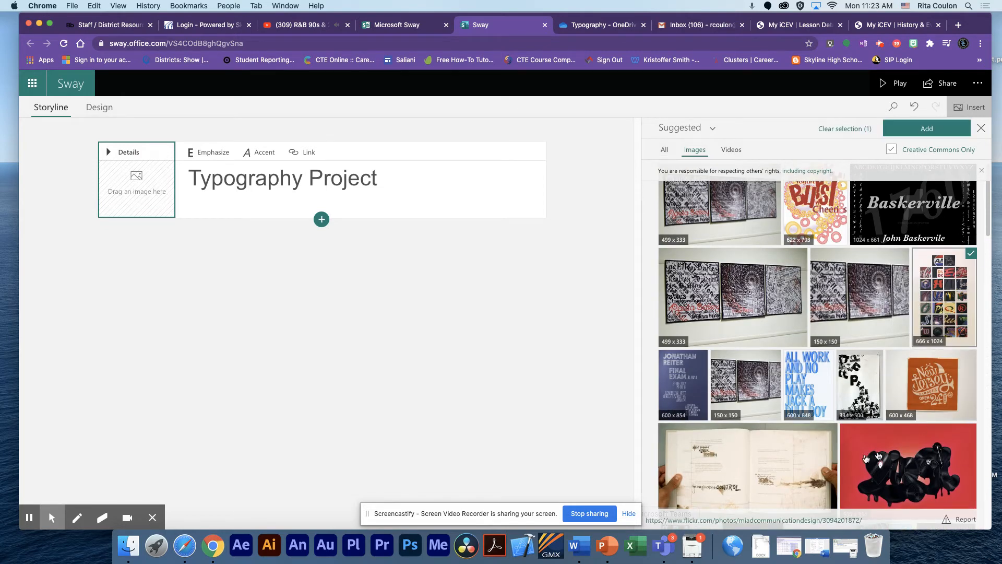
pyautogui.click(940, 131)
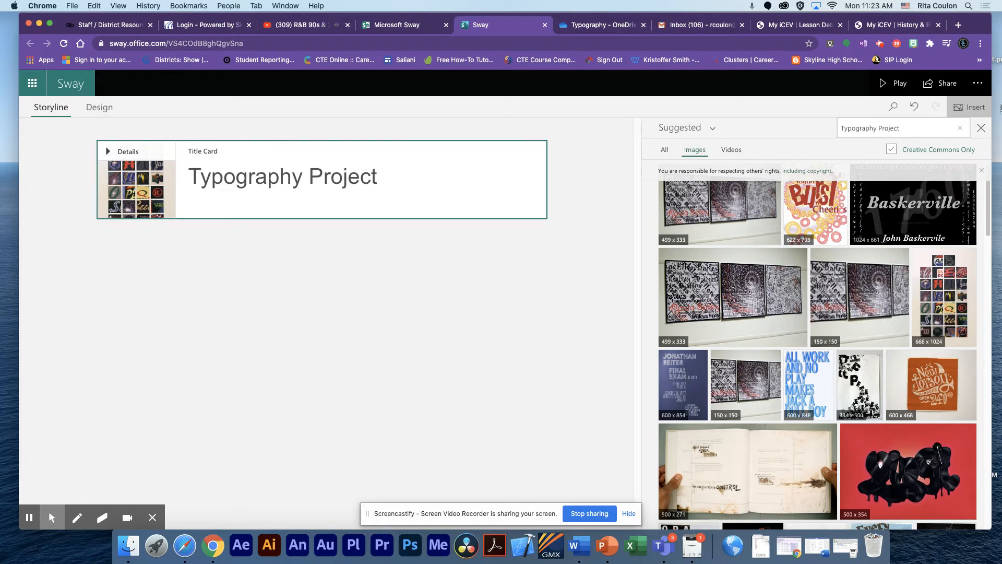
pyautogui.click(982, 128)
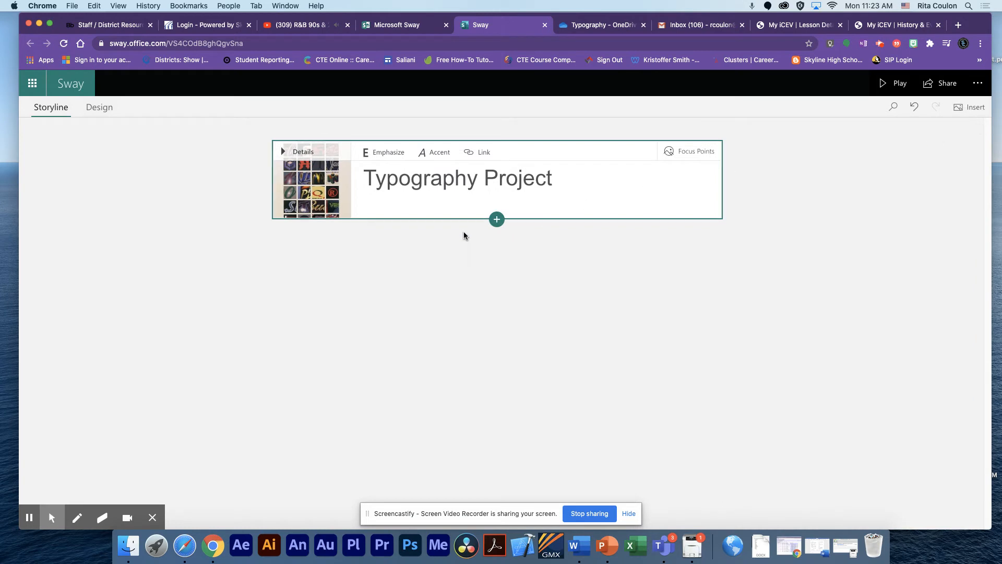
# - Add a text card below the title card and enter a byline with the author's name
pyautogui.click(497, 220)
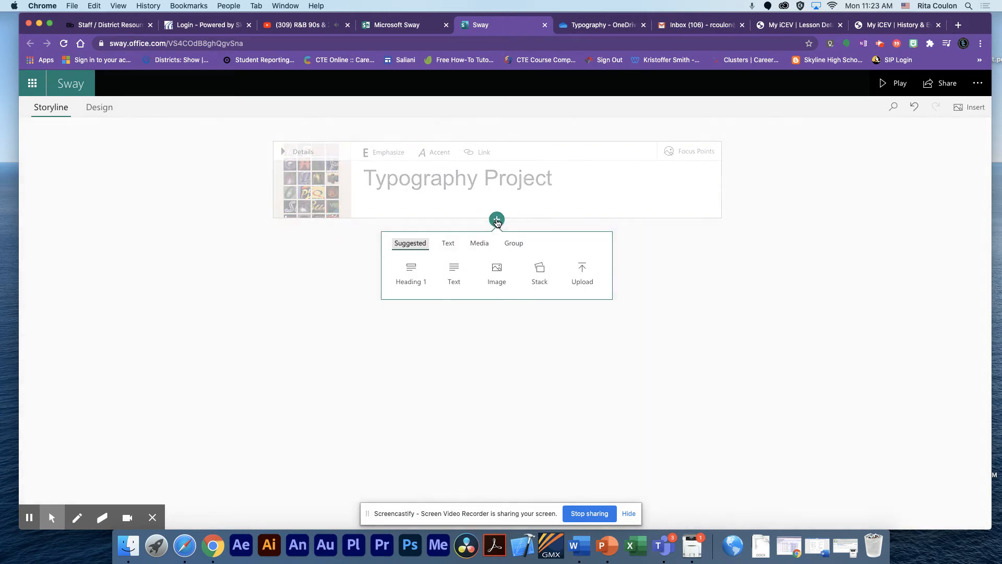
pyautogui.click(455, 269)
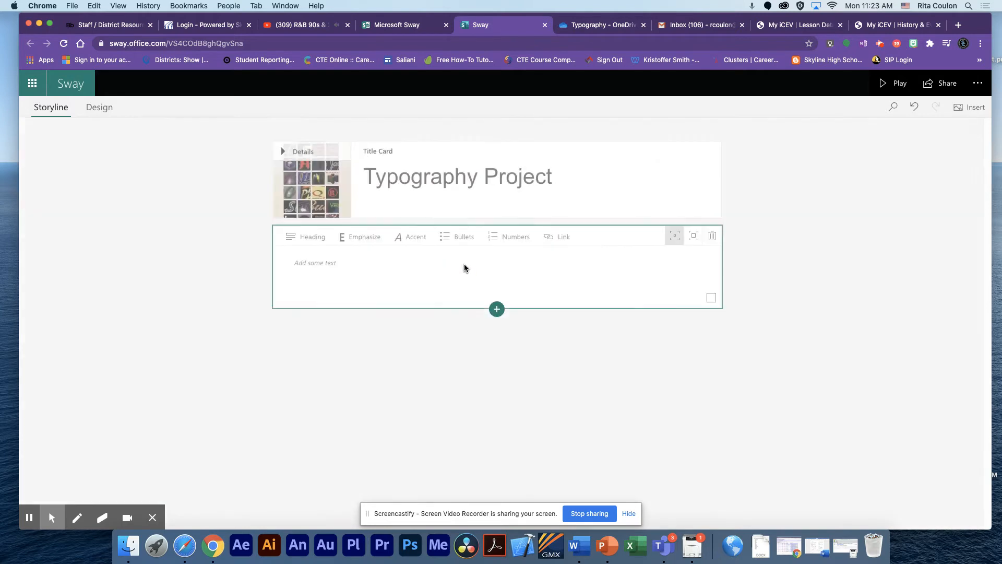
pyautogui.click(488, 261)
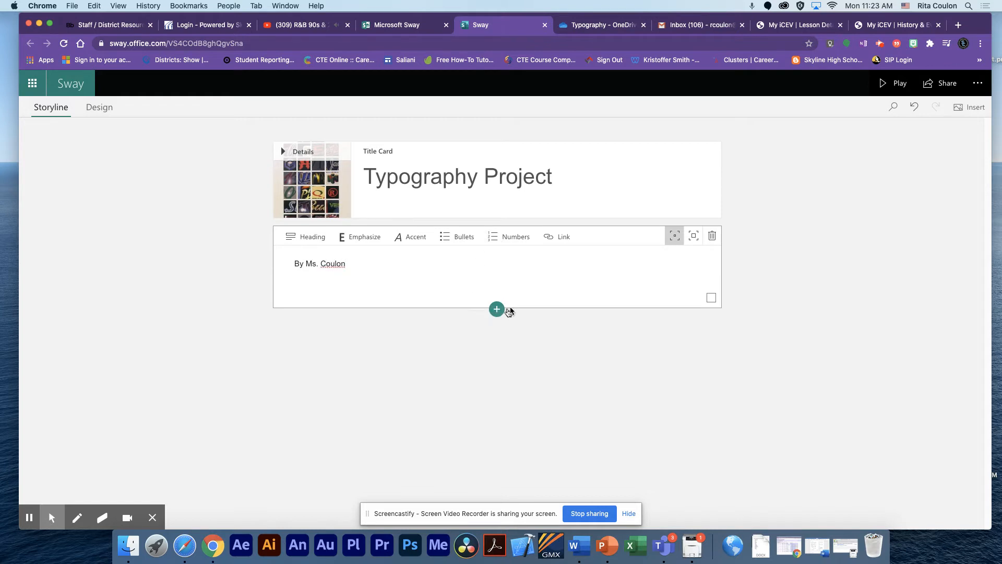
# - Play the Sway to preview the title image and byline, and return to editing
pyautogui.click(894, 83)
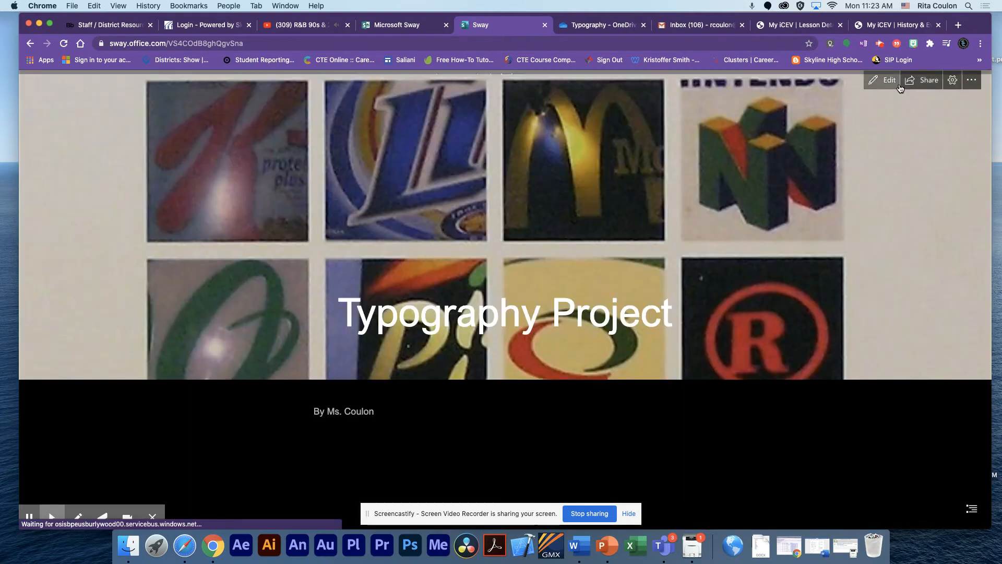
pyautogui.scroll(-4, 628, 352)
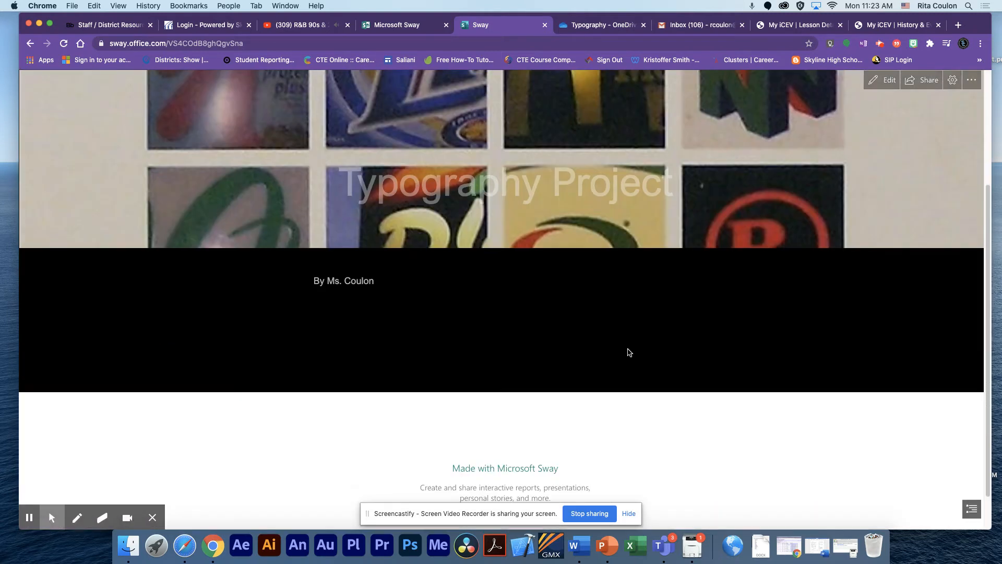
pyautogui.scroll(4, 628, 352)
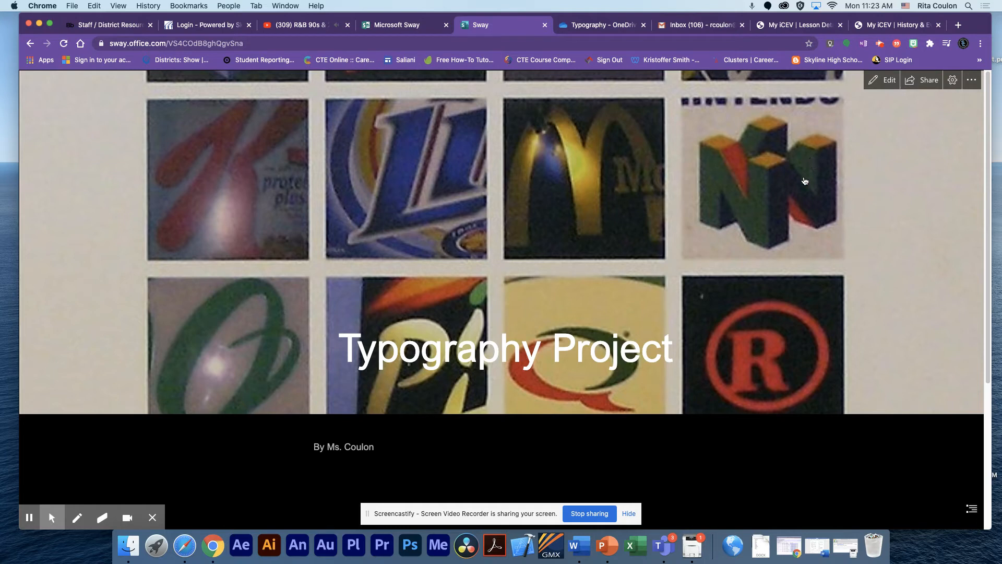
pyautogui.click(884, 80)
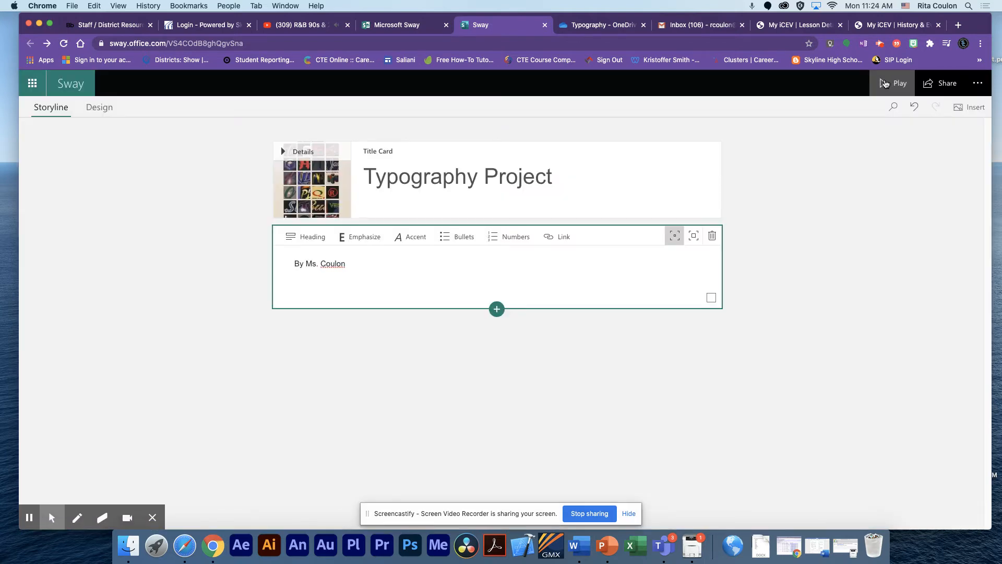
# - Apply the first preset style, with a black-and-white photo and black title banner, to the Sway's design
pyautogui.click(99, 107)
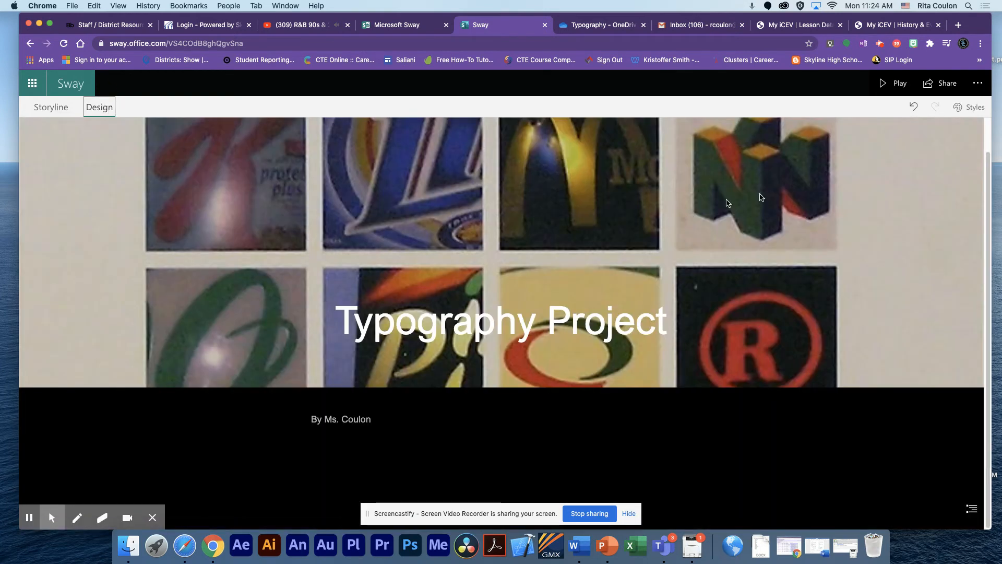
pyautogui.click(968, 107)
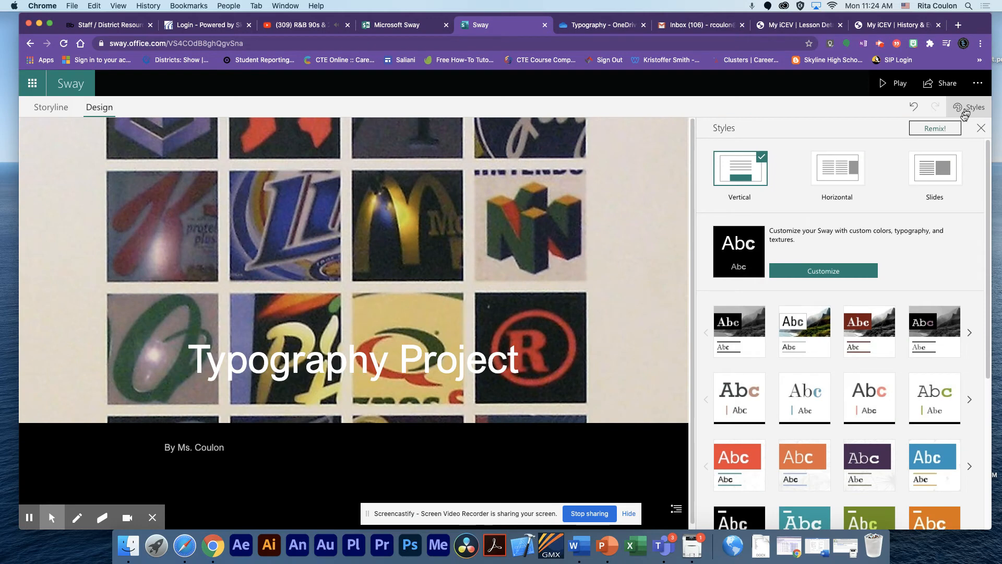
pyautogui.click(752, 351)
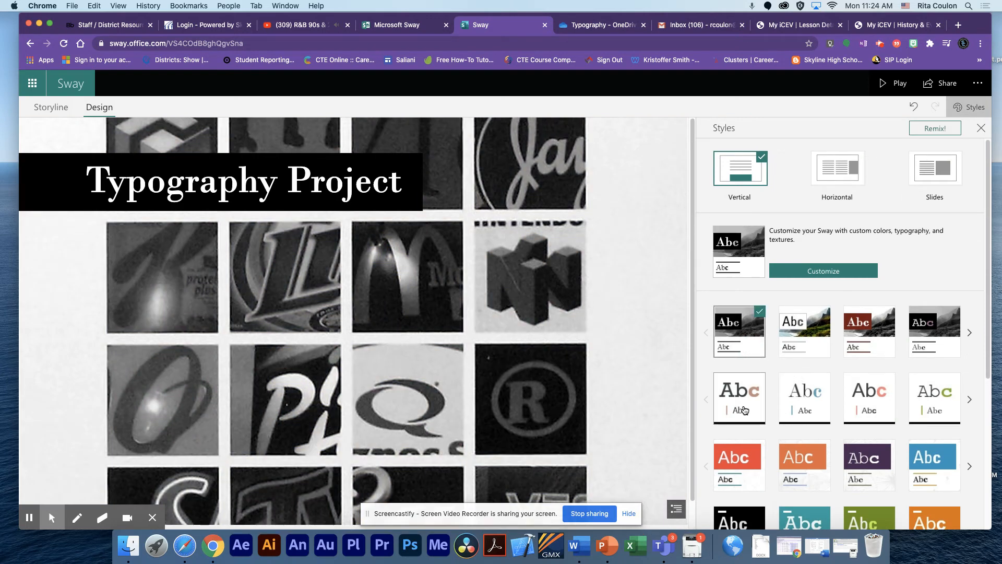
# - Try the red-banner preset style and the mint floral preset style on the Sway
pyautogui.click(739, 463)
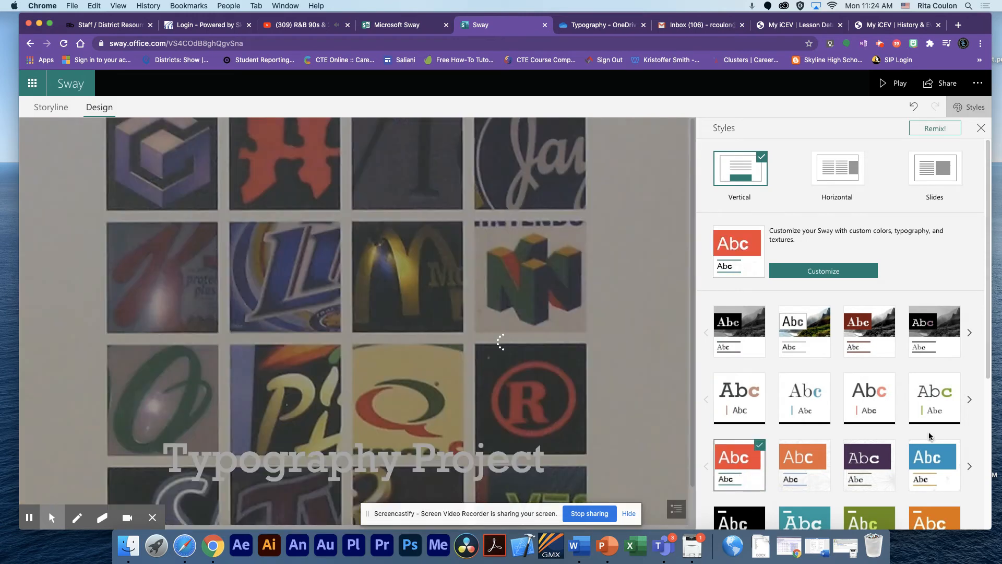
pyautogui.scroll(-5, 929, 435)
pyautogui.click(823, 483)
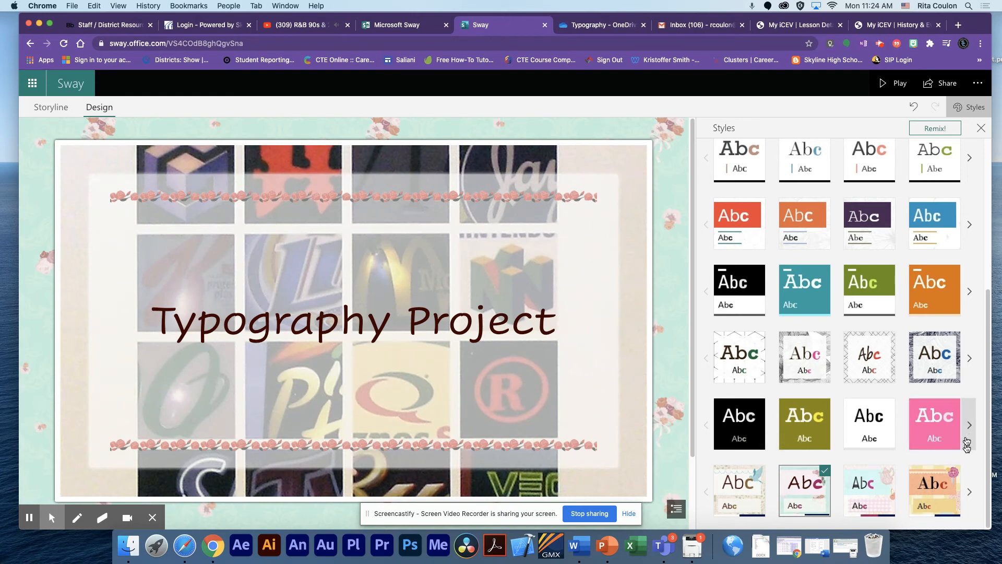
# - Try further preset styles on the Sway: purple with black ornaments, white with pink lettering, and pink-and-blue with crown borders
pyautogui.click(969, 493)
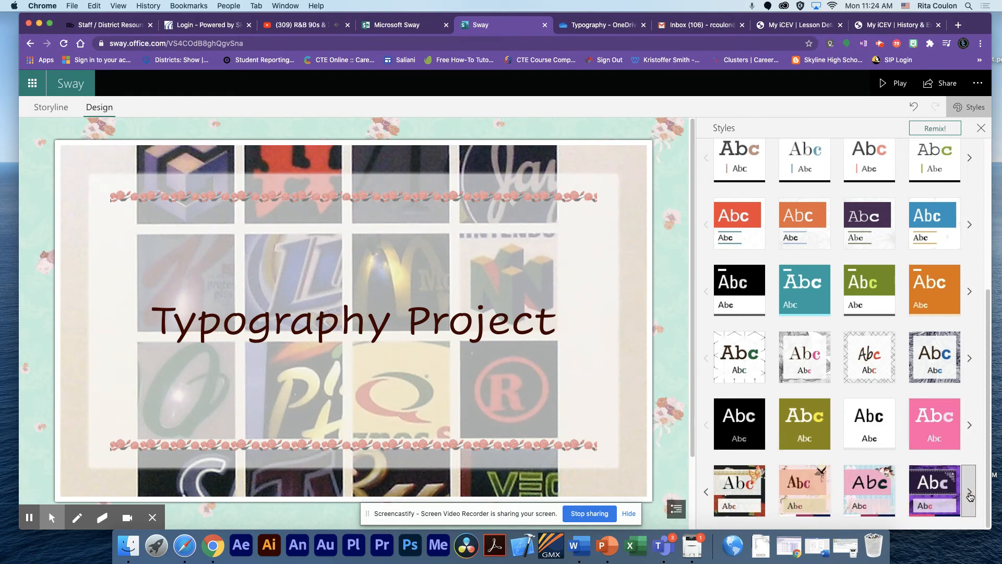
pyautogui.click(935, 483)
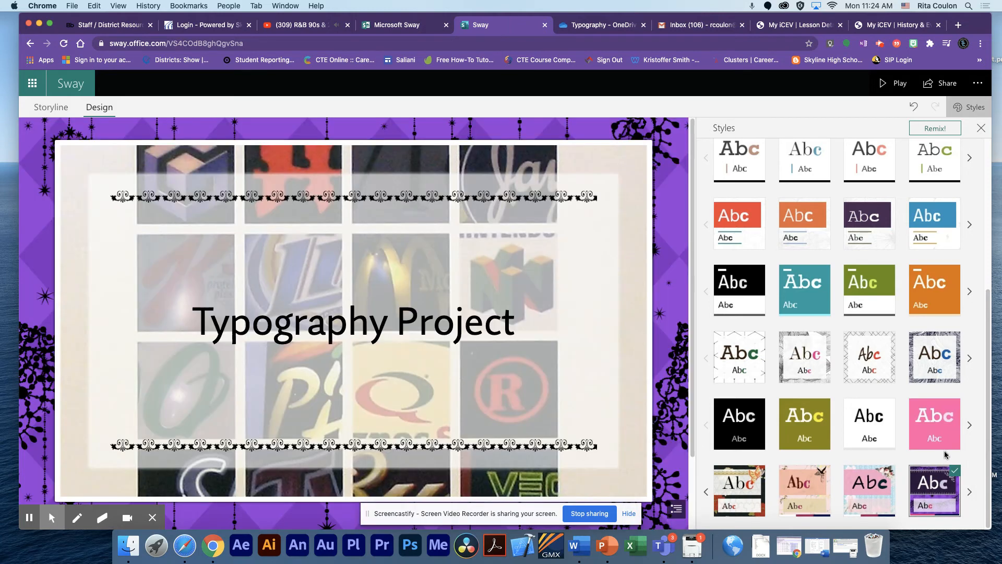
pyautogui.click(969, 424)
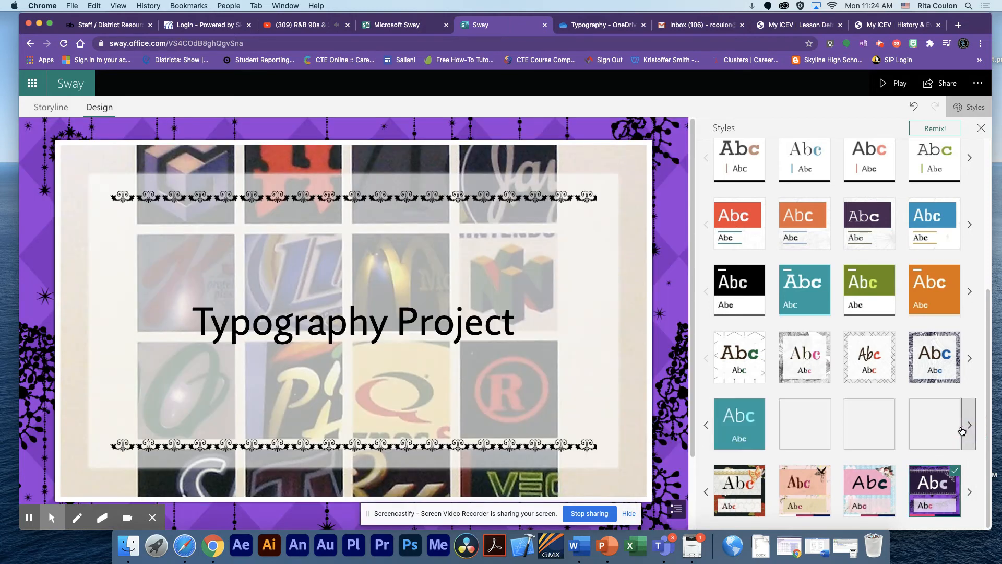
pyautogui.click(871, 437)
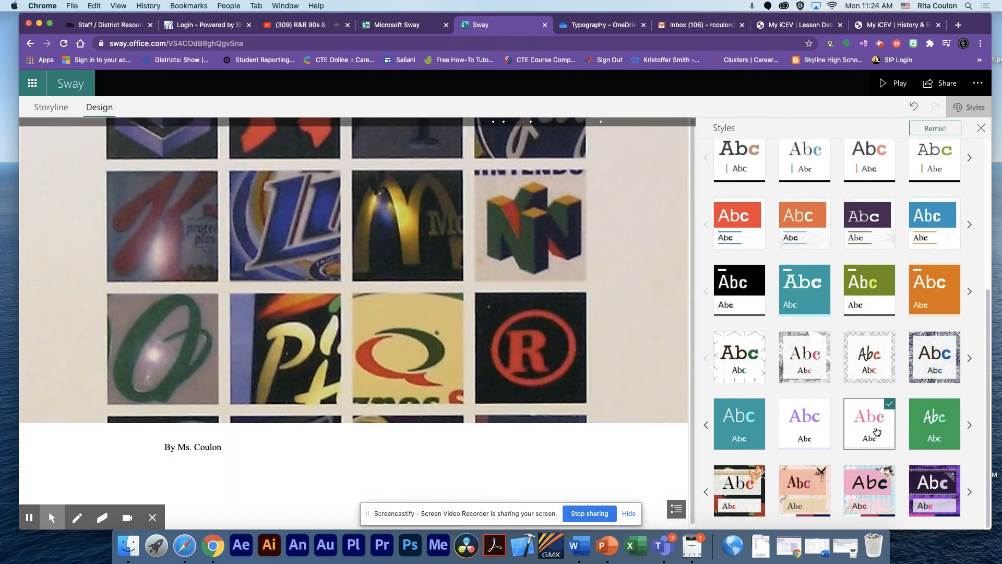
pyautogui.click(934, 483)
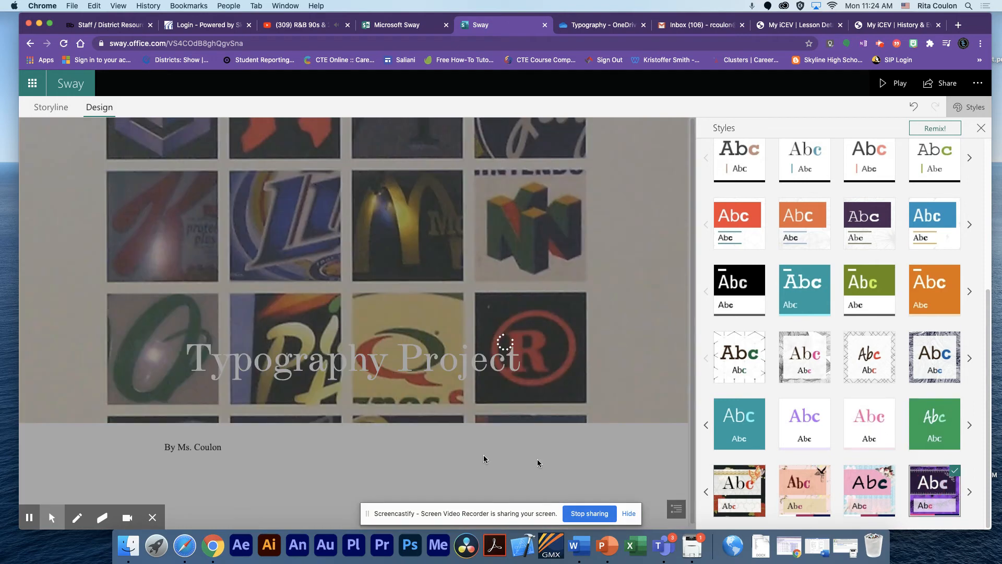
pyautogui.click(868, 487)
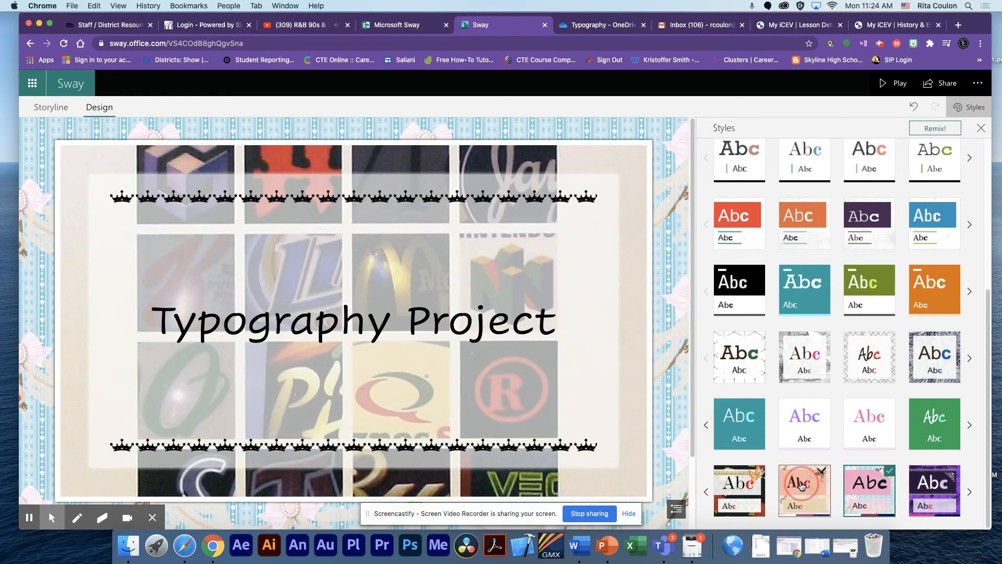
# - Apply the peach carousel-themed preset style to the Sway and return to the storyline
pyautogui.click(797, 486)
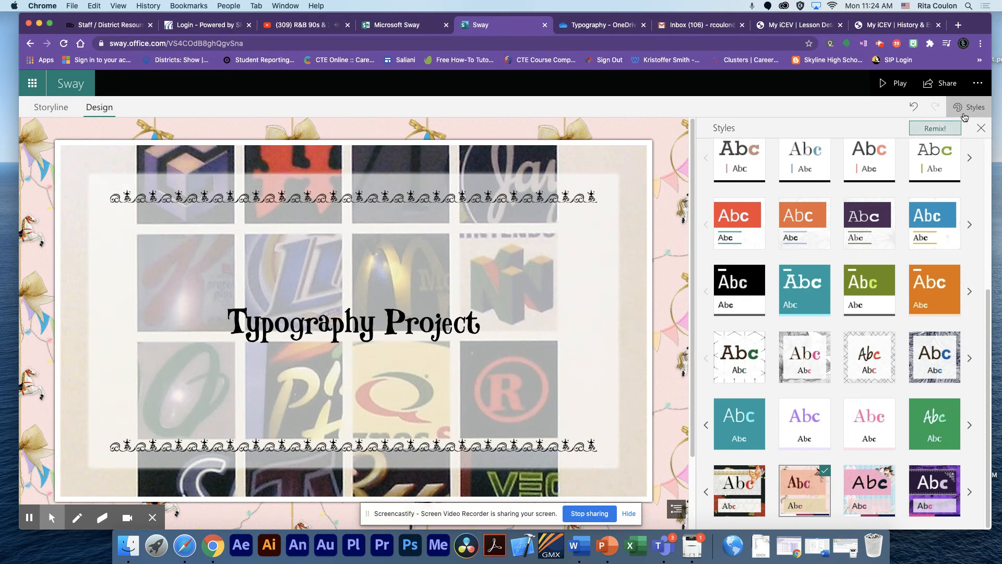
pyautogui.click(981, 128)
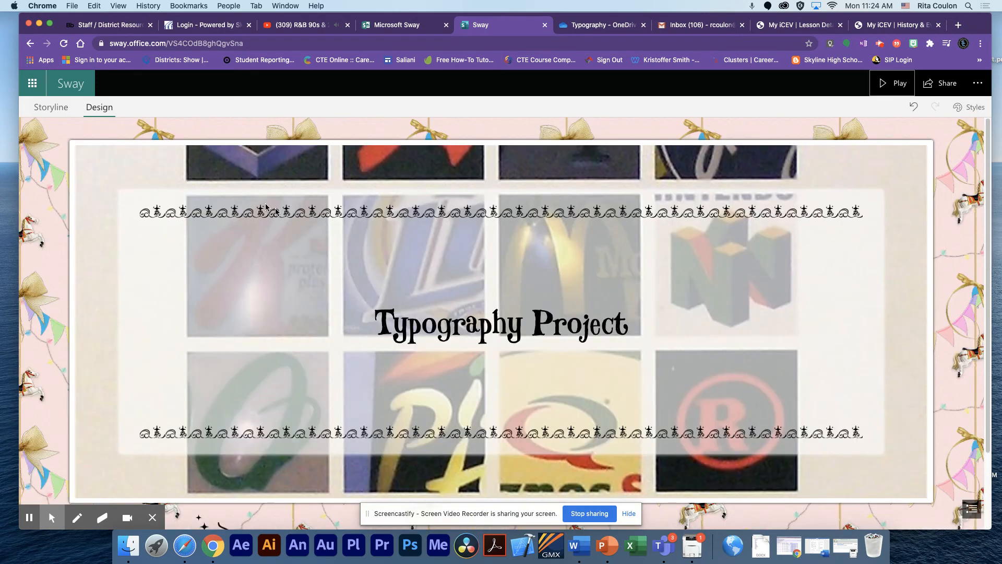
pyautogui.click(50, 109)
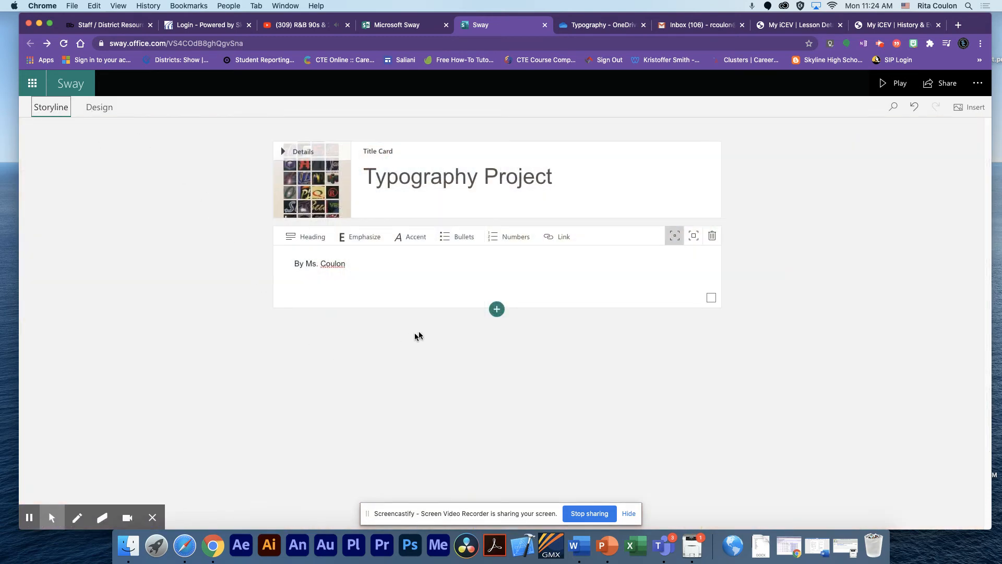
# - Open the Student report template from the full Sway template gallery
pyautogui.click(34, 83)
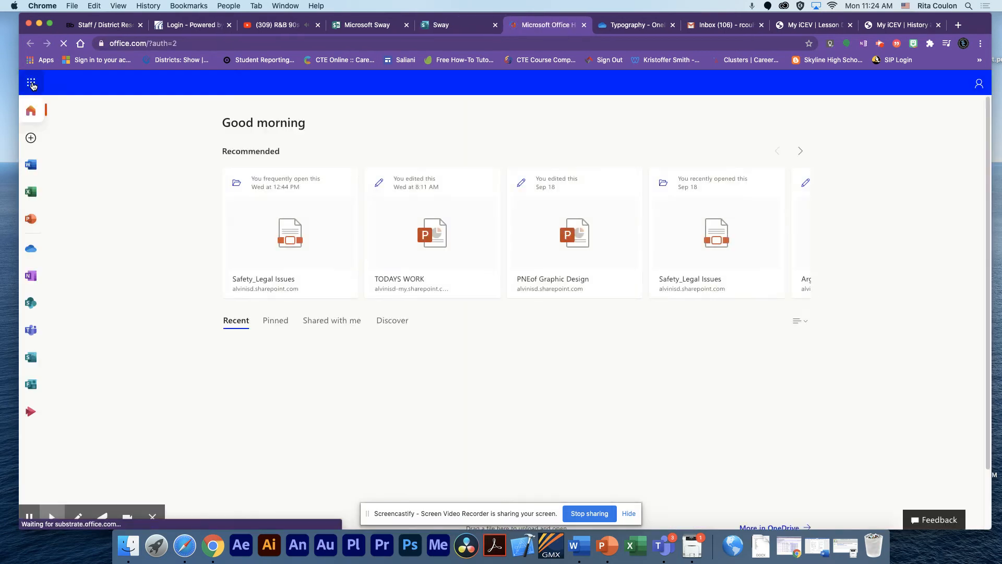
pyautogui.click(38, 357)
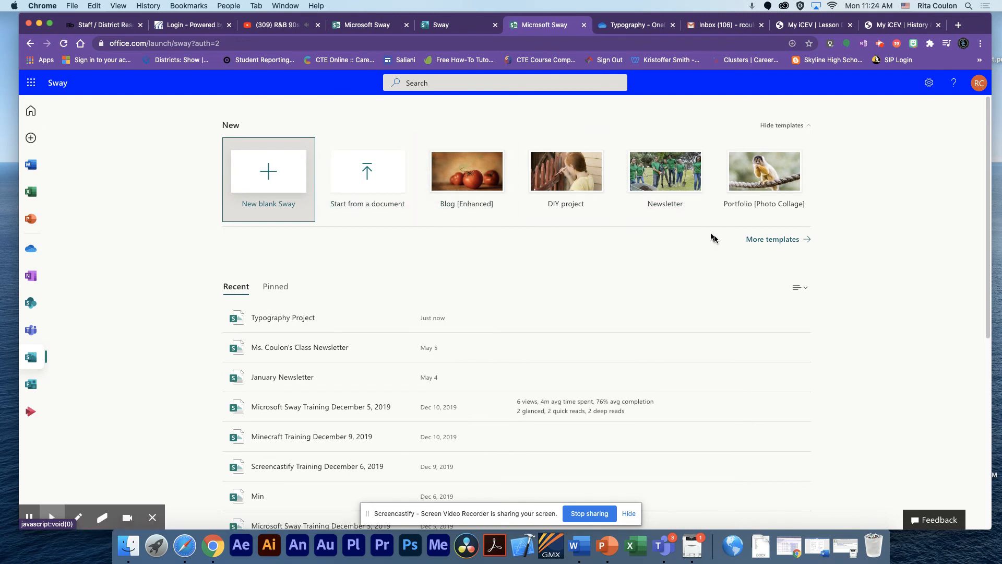
pyautogui.click(787, 240)
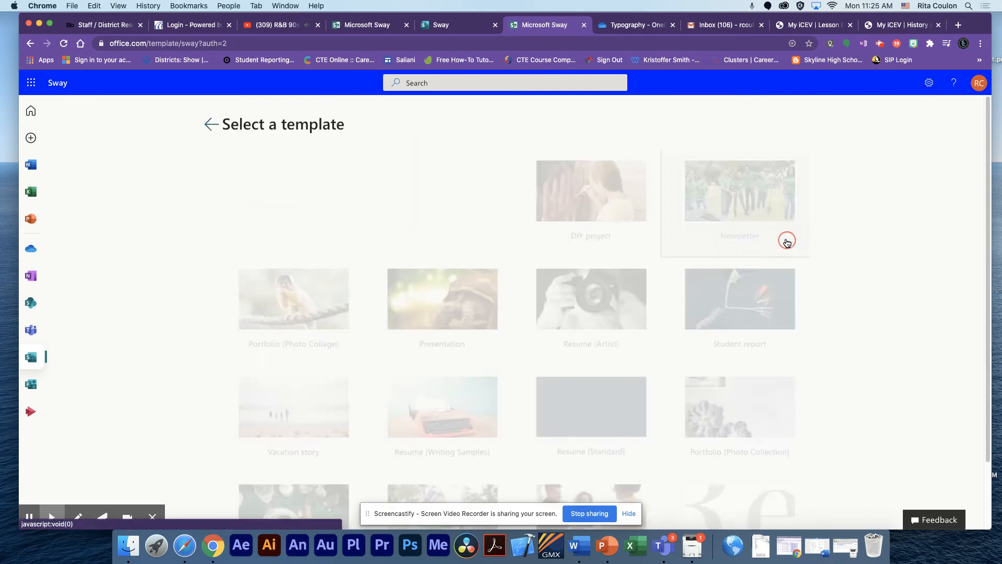
pyautogui.click(728, 332)
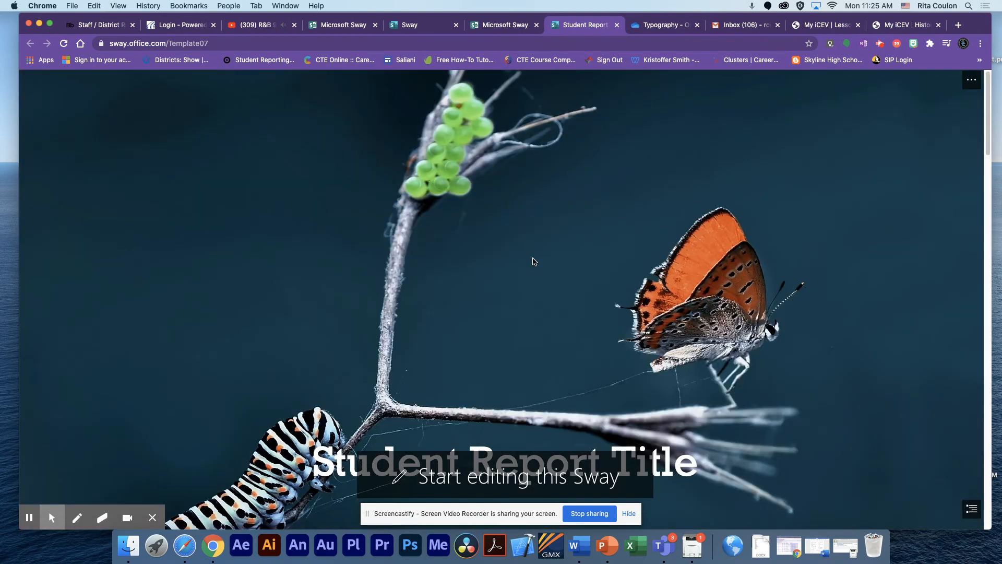
# - Examine the Student Report template's pages, available options and section outline
pyautogui.scroll(-20, 656, 229)
pyautogui.scroll(20, 654, 229)
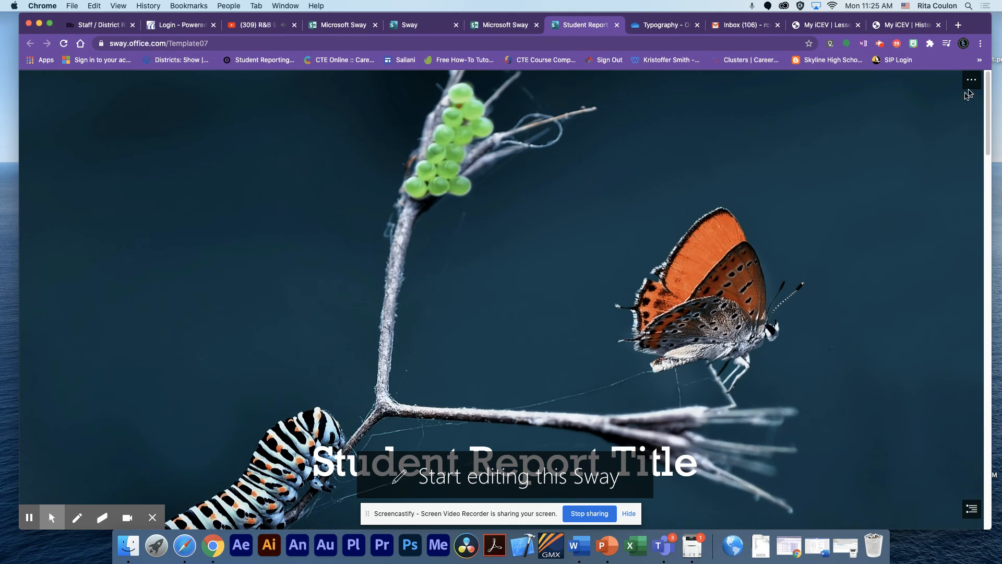
pyautogui.click(972, 81)
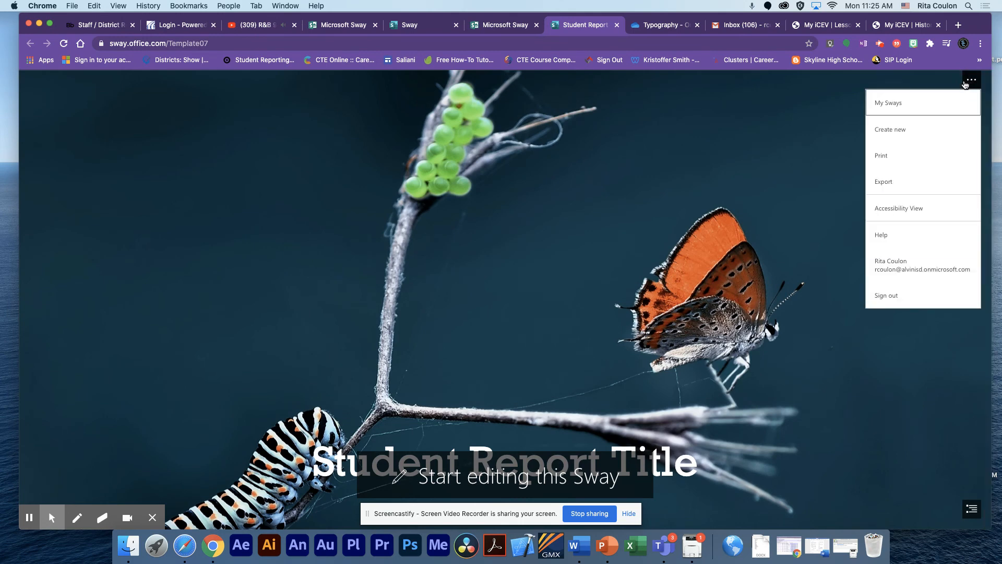
pyautogui.click(802, 139)
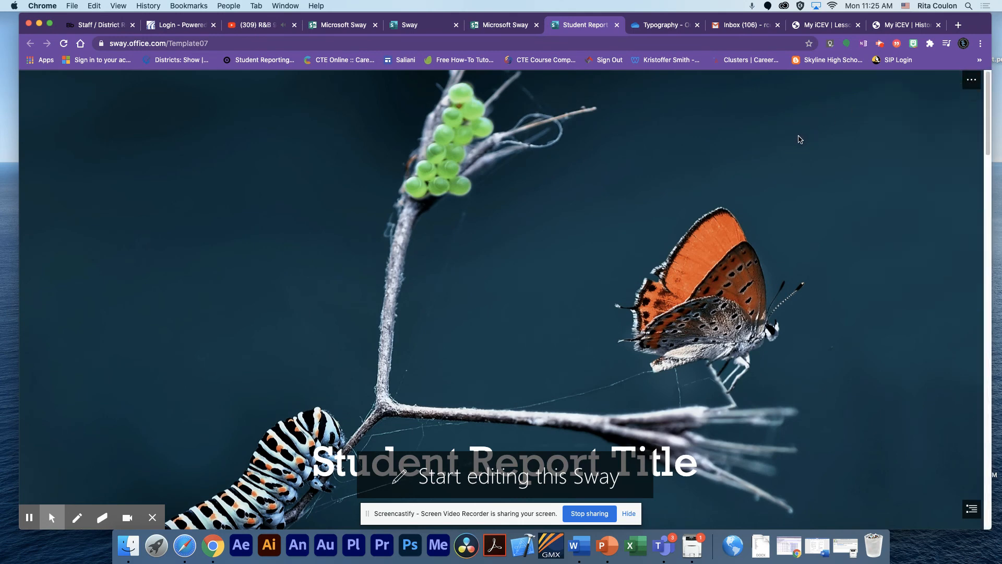
pyautogui.click(967, 509)
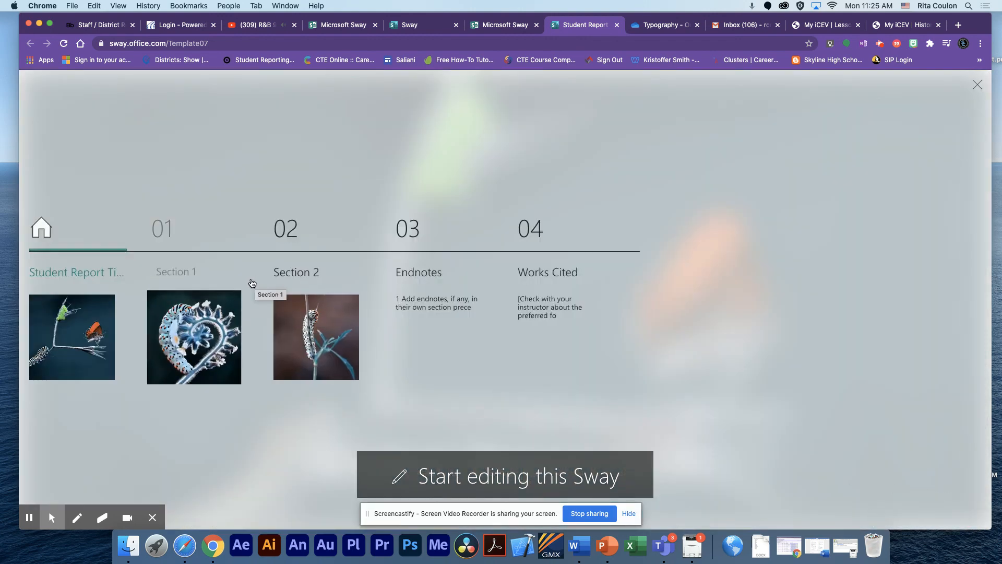
pyautogui.click(978, 86)
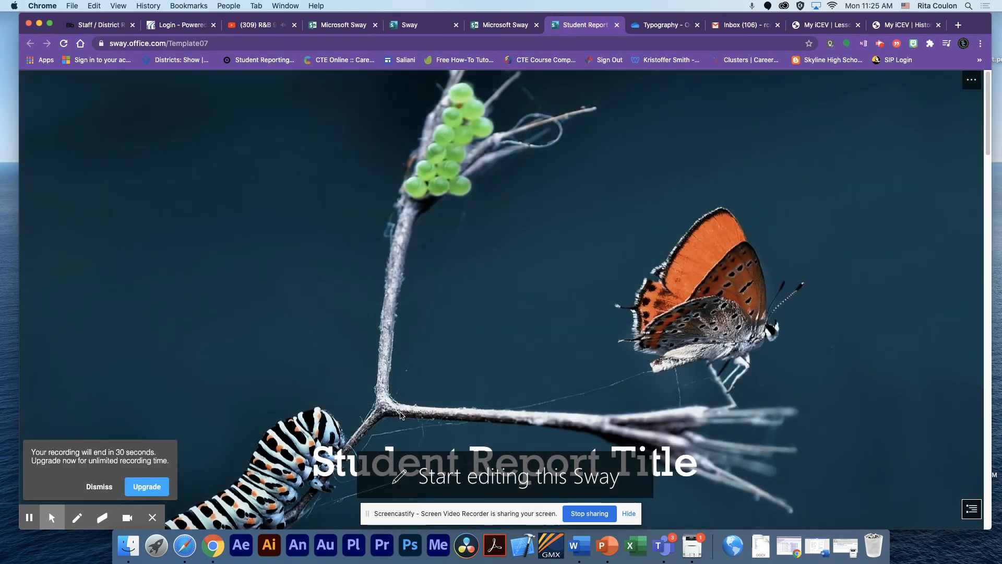
pyautogui.scroll(-8, 407, 441)
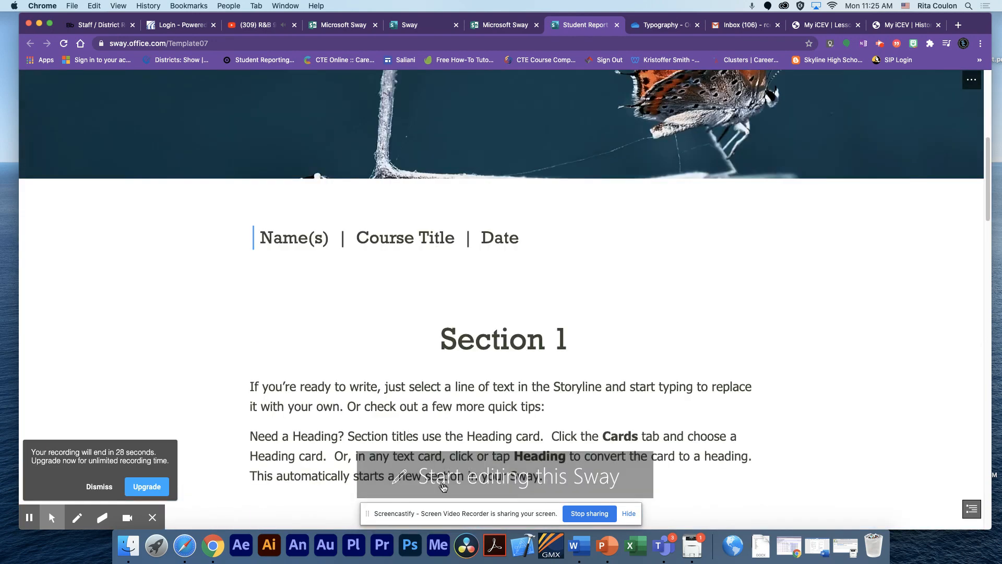
# - Start editing the Student Report template and replace its title with "Typography Project"
pyautogui.click(468, 482)
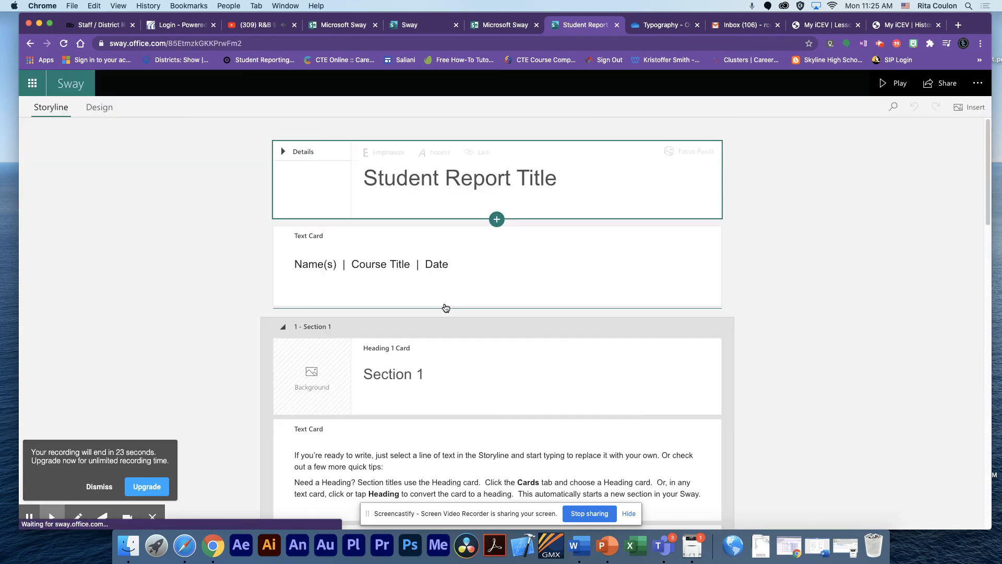
pyautogui.click(549, 178)
pyautogui.moveTo(549, 178); pyautogui.dragTo(575, 175)
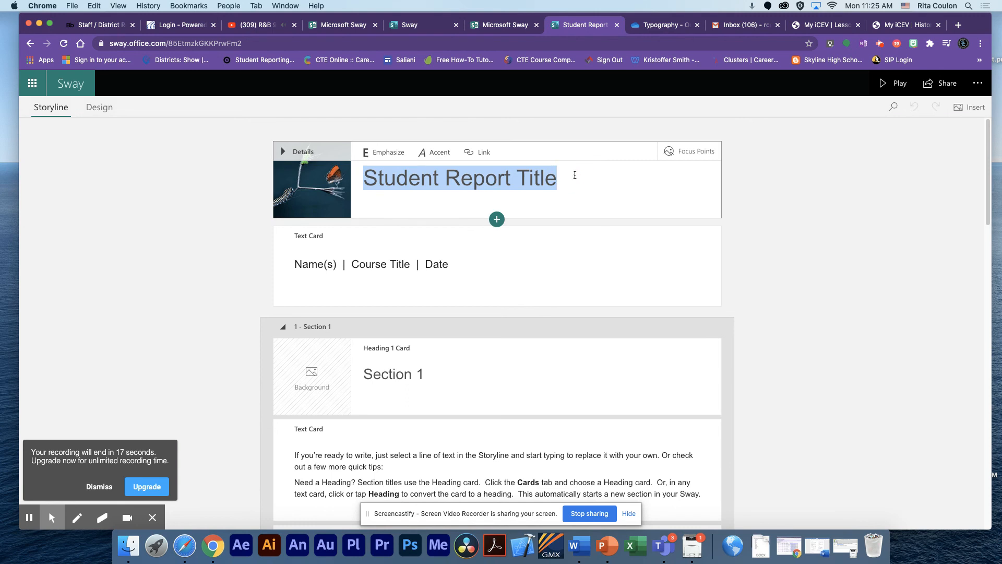
pyautogui.write('Typog')
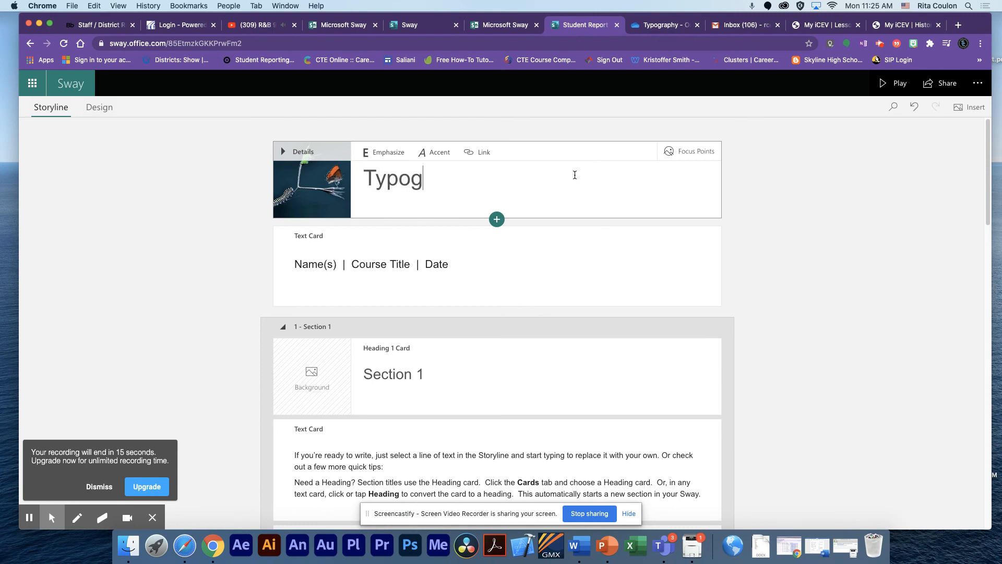
pyautogui.write('raphy Project')
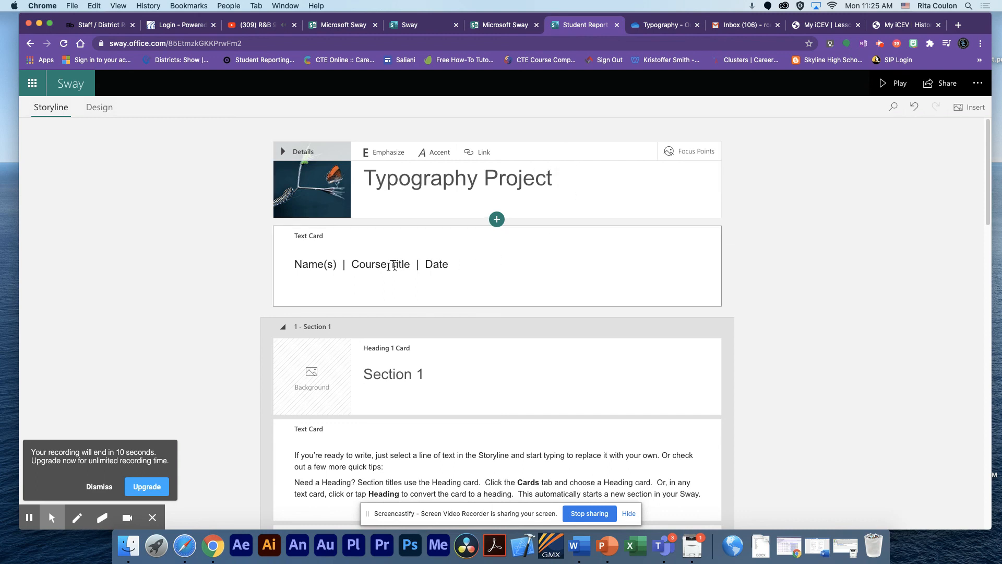
# - Replace the "Name(s)" placeholder in the text card below the title with the author's name
pyautogui.click(327, 267)
pyautogui.moveTo(337, 267); pyautogui.dragTo(290, 267)
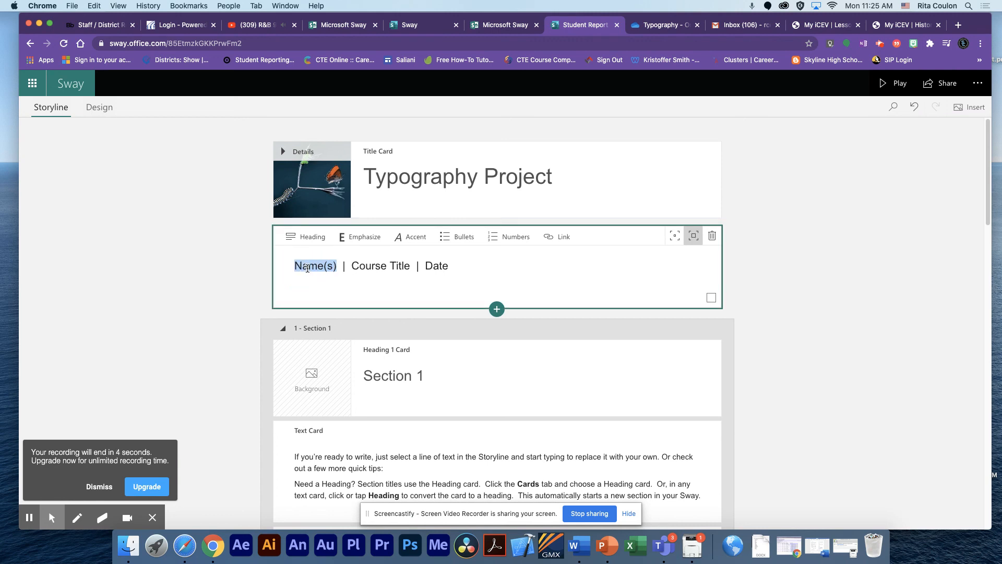
pyautogui.write('Ms. Coulon')
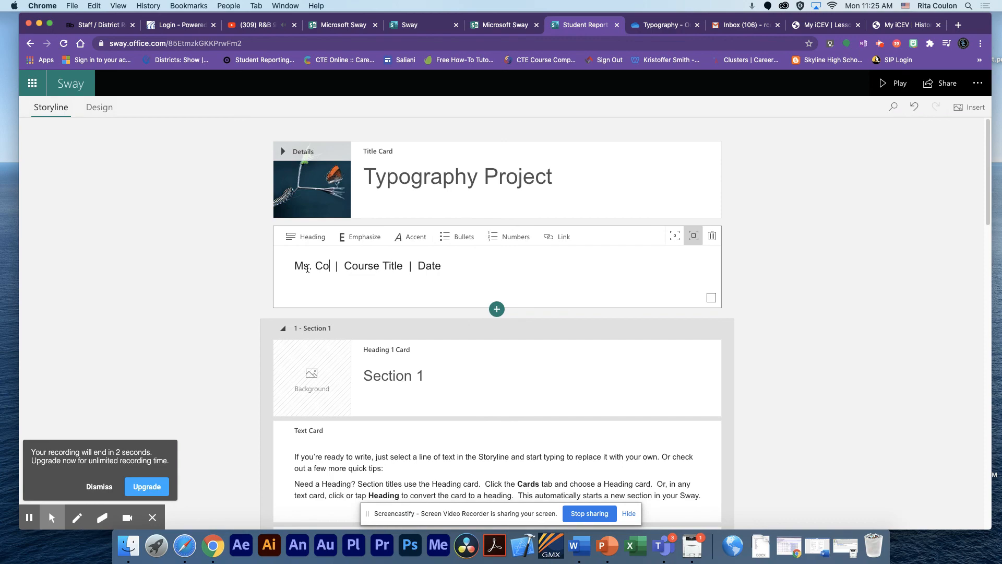